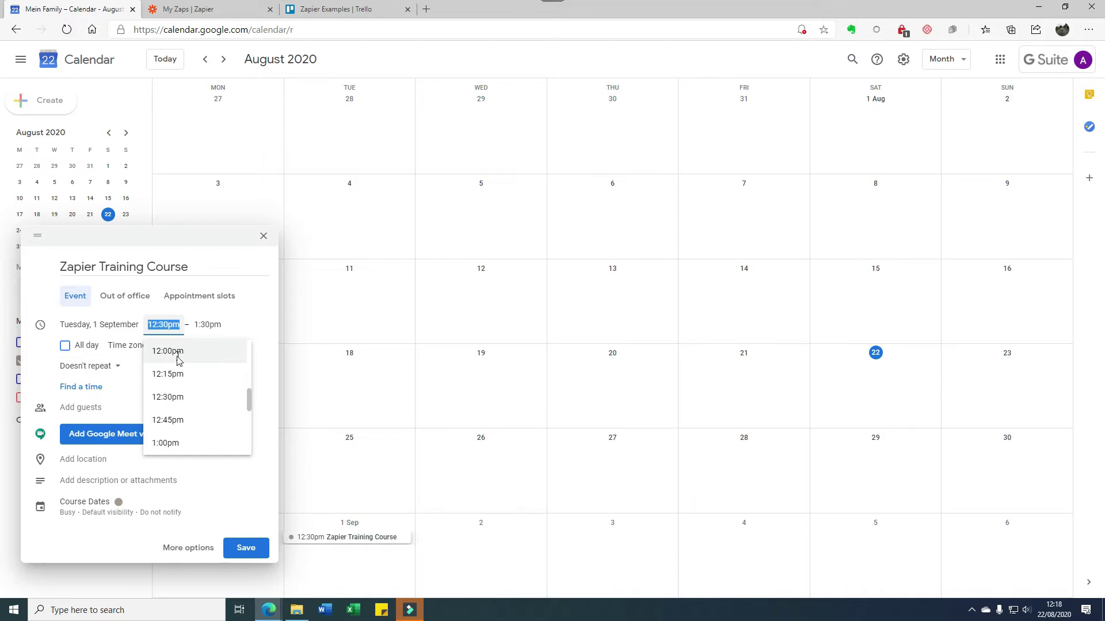
Step: Set the Zapier Training Course event on 1 September to run from 12:30pm to 2:30pm and save it
{"action": "left_click", "coordinate": [172, 397]}
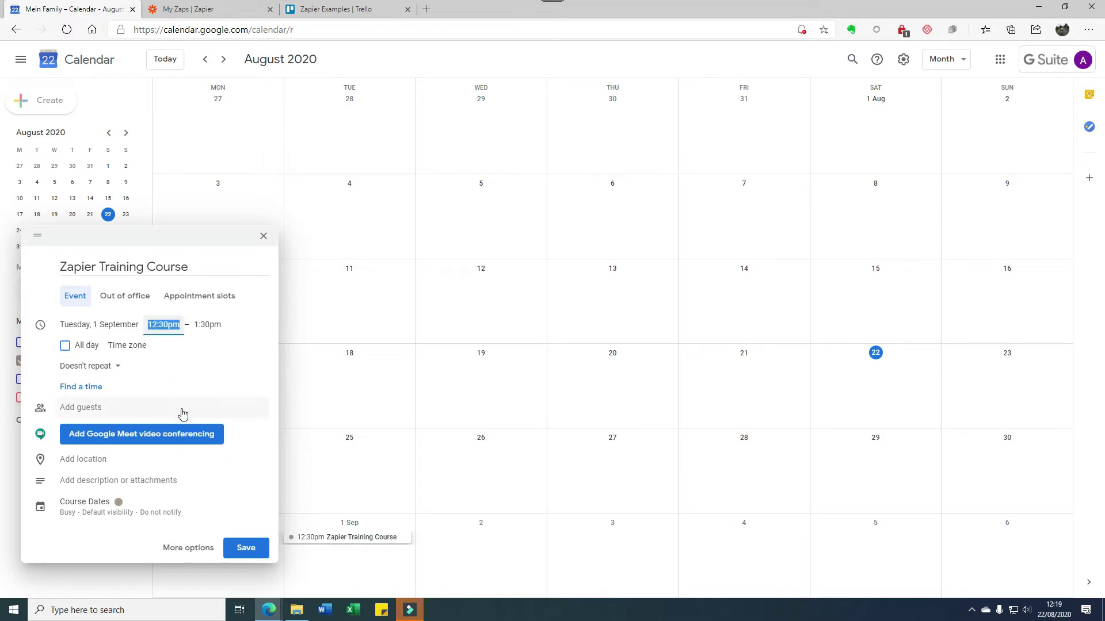
{"action": "left_click", "coordinate": [209, 325]}
{"action": "left_click", "coordinate": [218, 425]}
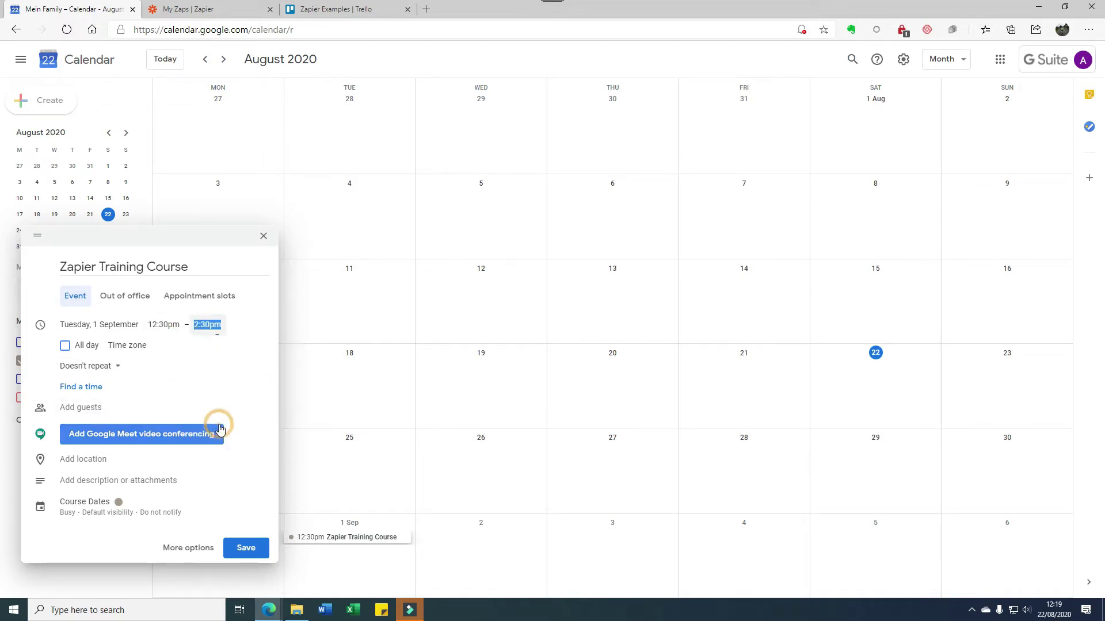
{"action": "left_click", "coordinate": [247, 548]}
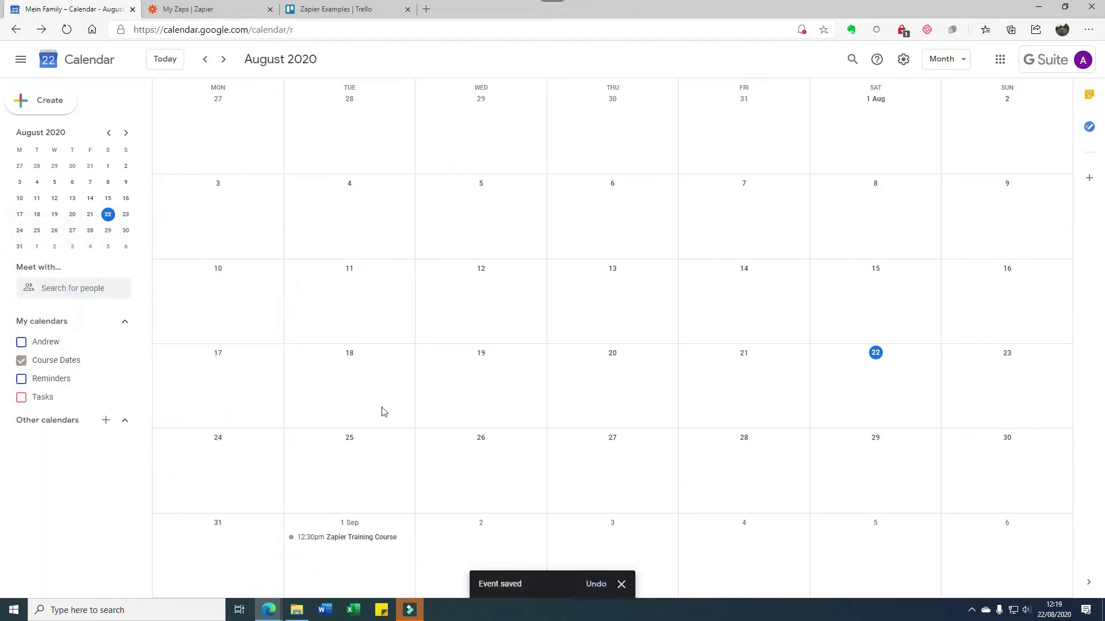
Step: Switch to Zapier and create a new Zap with Google Calendar's New Event as its trigger
{"action": "left_click", "coordinate": [193, 10]}
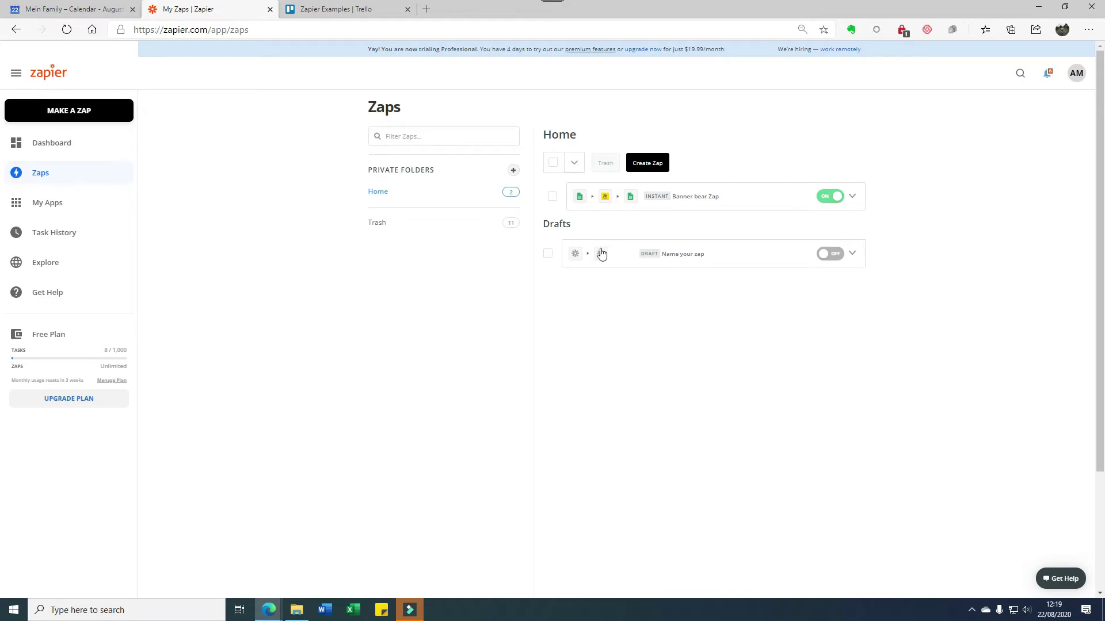
{"action": "left_click", "coordinate": [646, 163]}
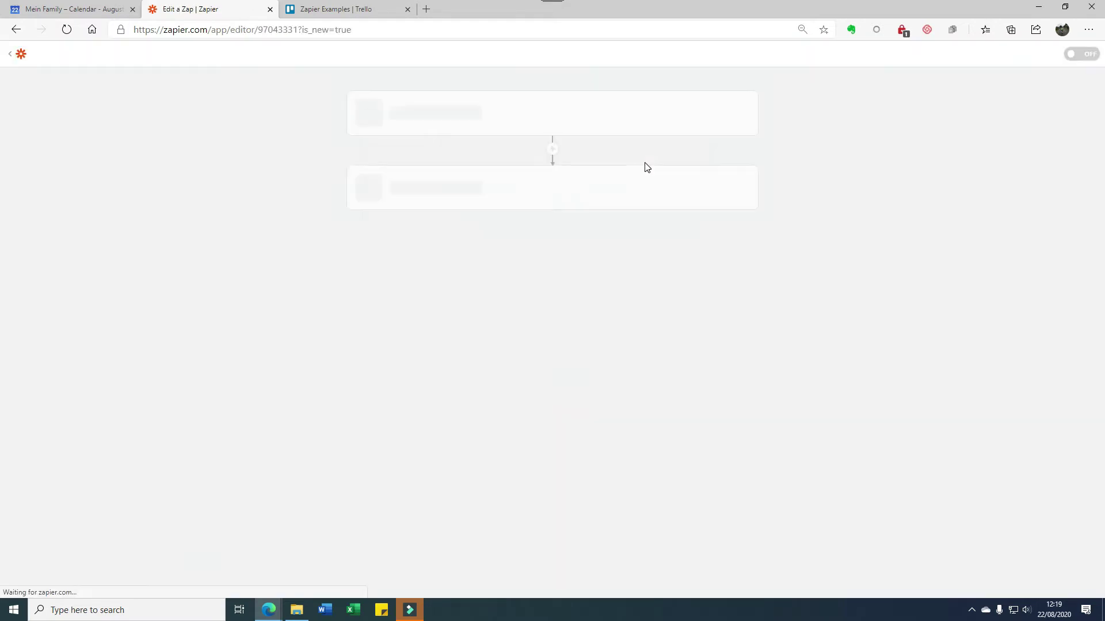
{"action": "left_click", "coordinate": [425, 199]}
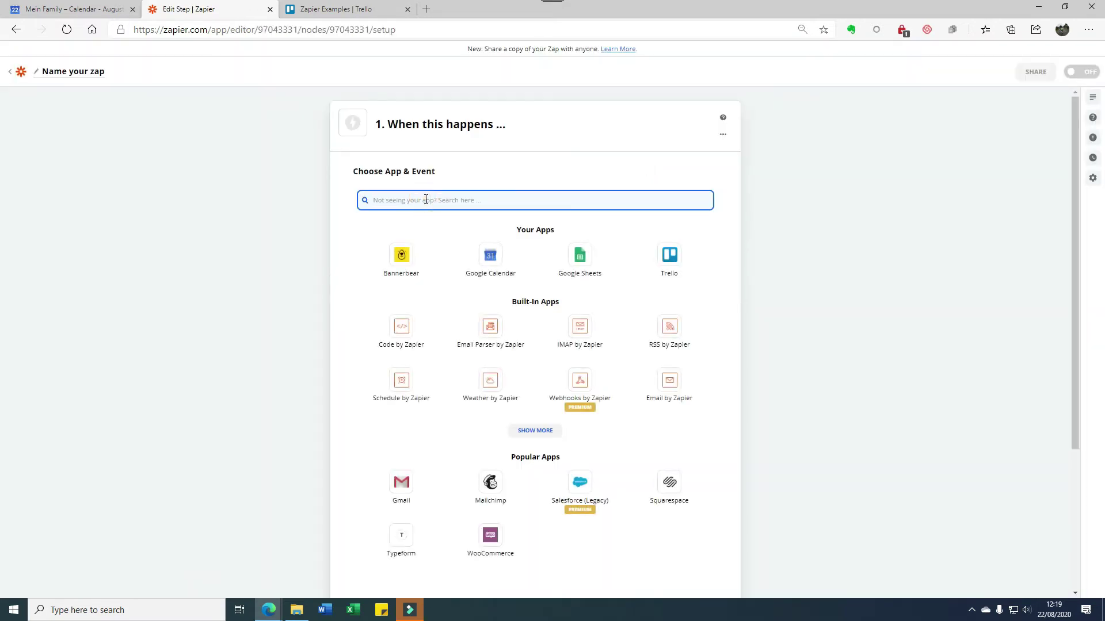
{"action": "type", "text": "Goog"}
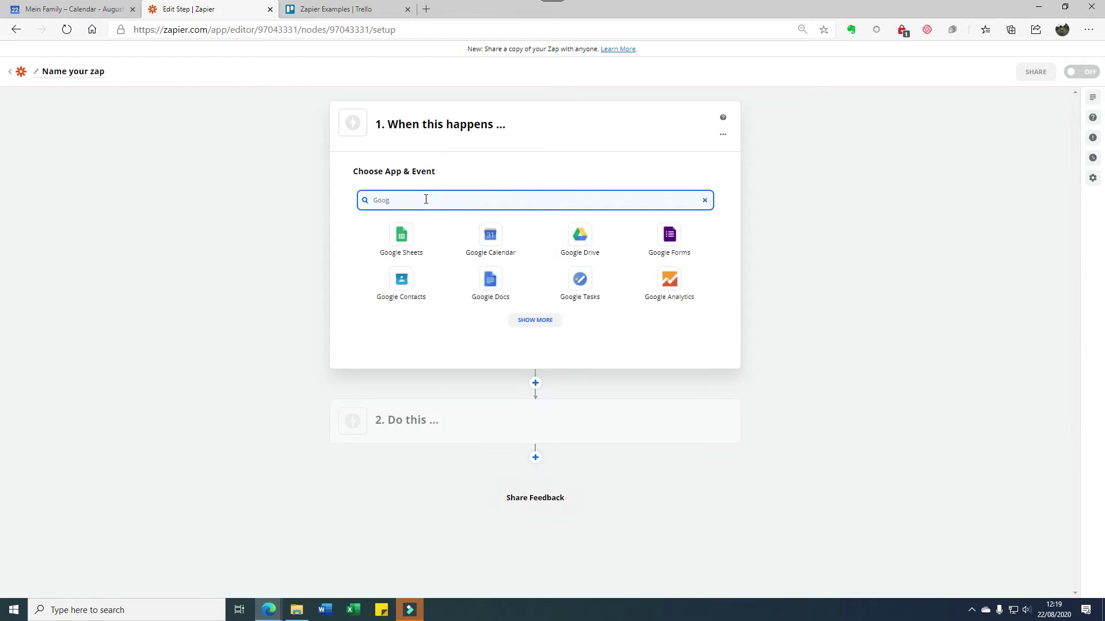
{"action": "left_click", "coordinate": [491, 236]}
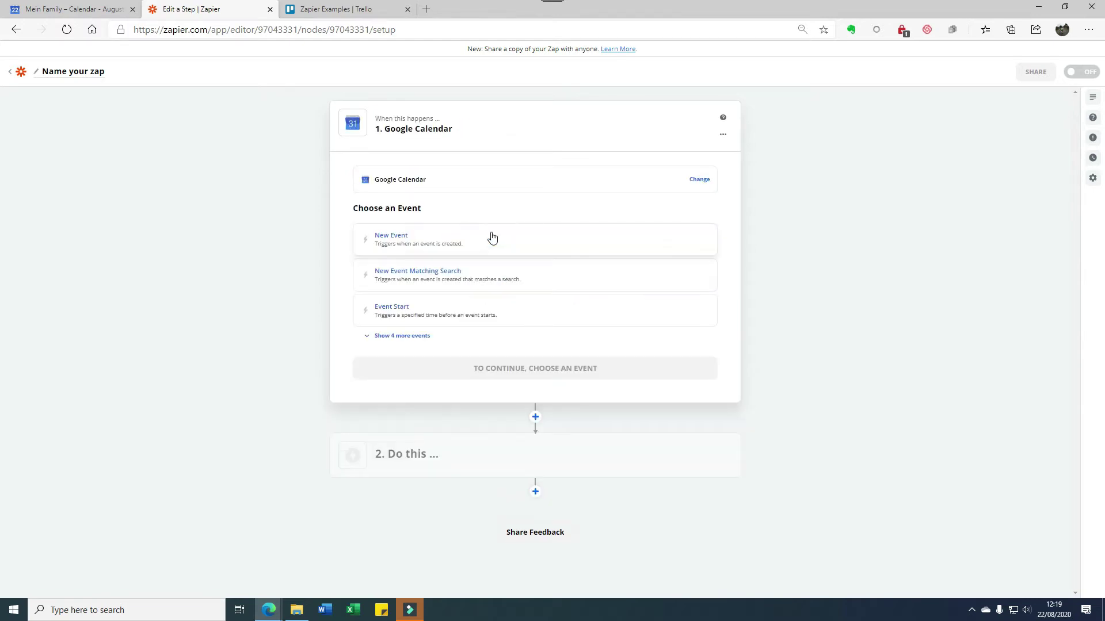
{"action": "left_click", "coordinate": [390, 239]}
{"action": "left_click", "coordinate": [481, 271]}
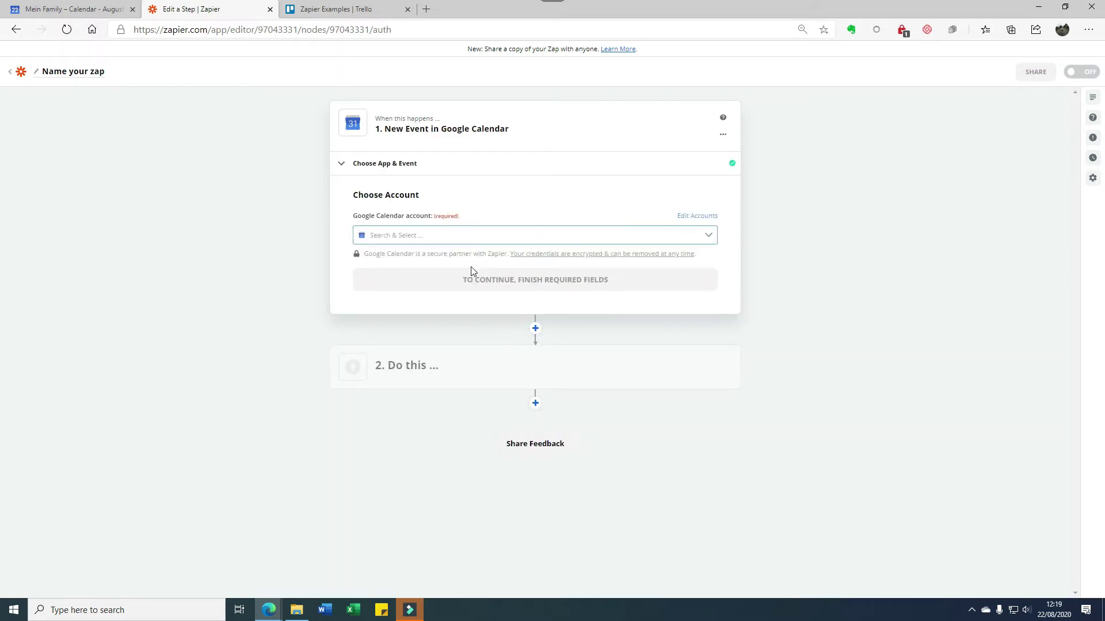
Step: Connect the trigger to the existing Google Calendar account and choose the Course Dates calendar
{"action": "left_click", "coordinate": [398, 237]}
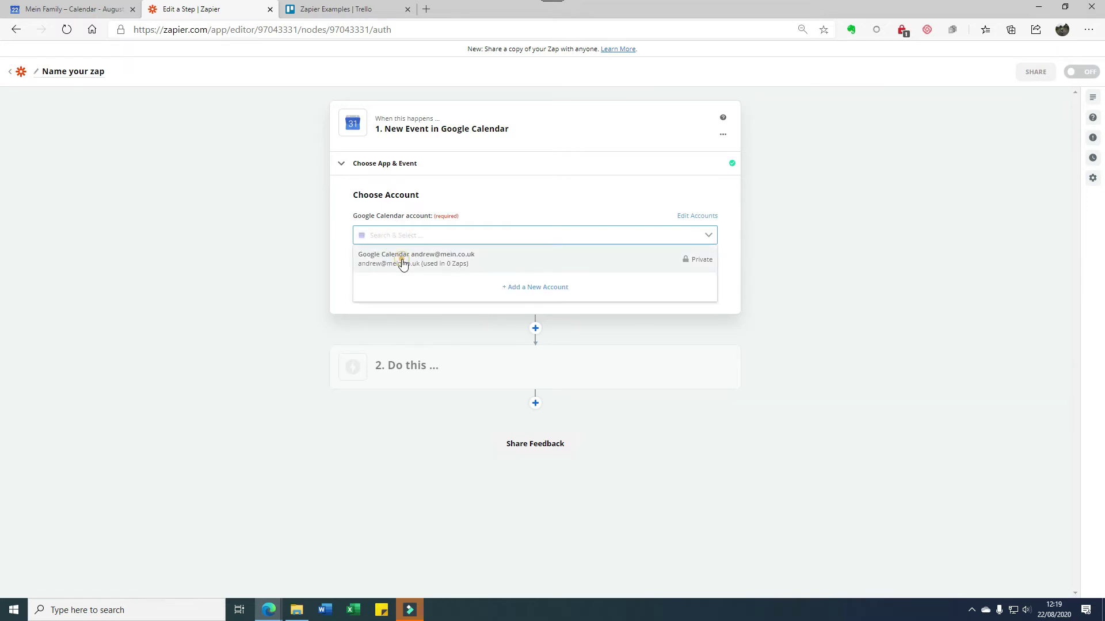
{"action": "left_click", "coordinate": [403, 263]}
{"action": "left_click", "coordinate": [403, 285]}
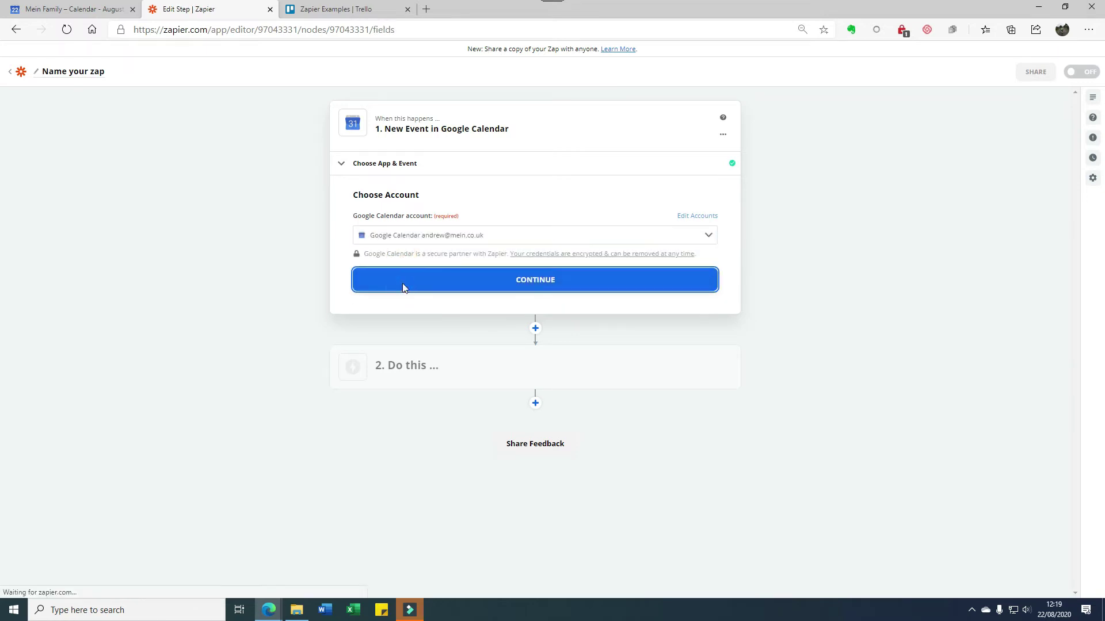
{"action": "left_click", "coordinate": [396, 253]}
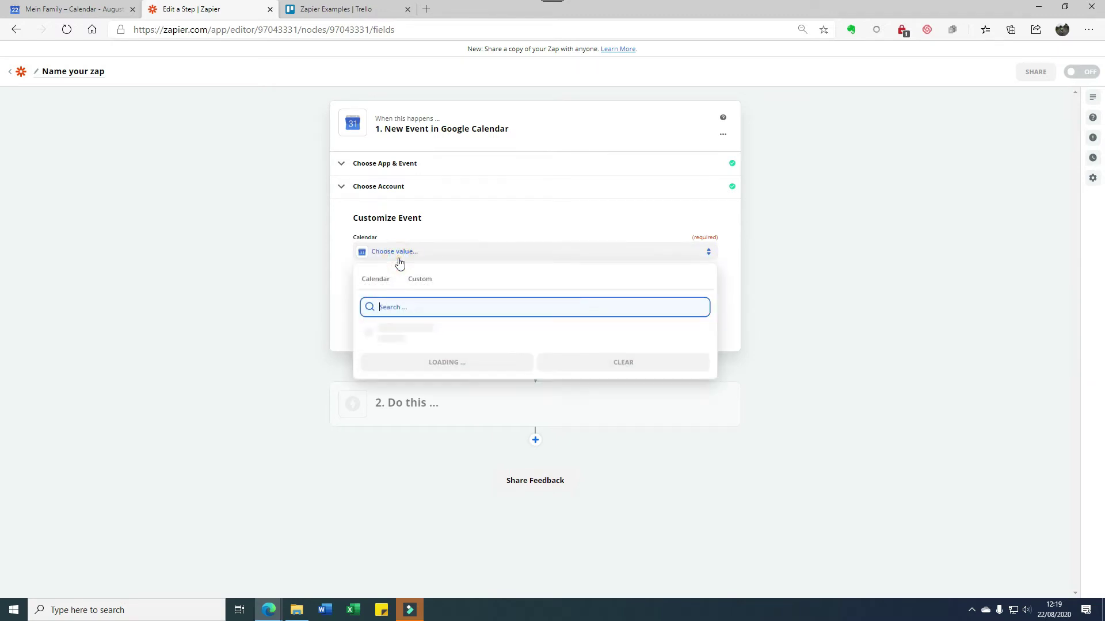
{"action": "left_click", "coordinate": [395, 338]}
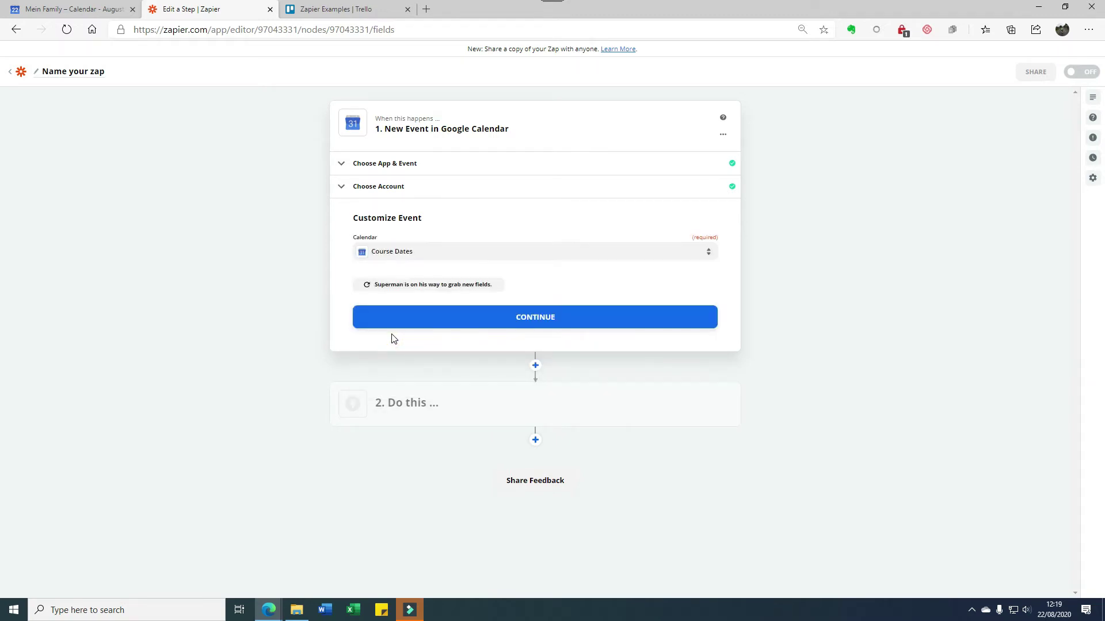
{"action": "left_click", "coordinate": [475, 322]}
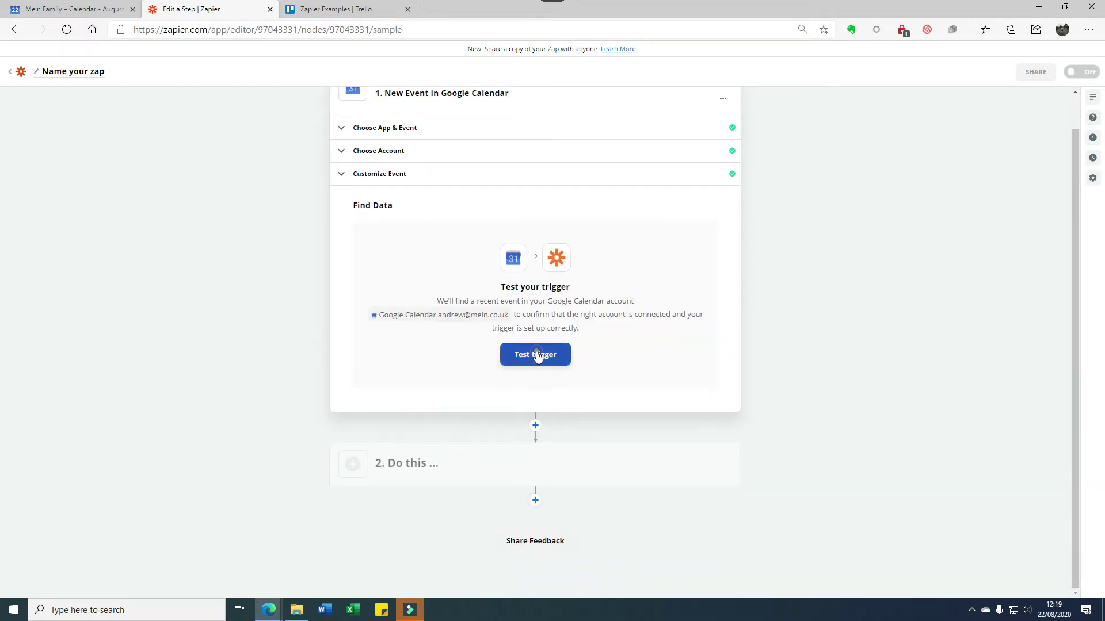
Step: Test the Google Calendar trigger, review the event data it returns, and continue to the action
{"action": "left_click", "coordinate": [536, 355]}
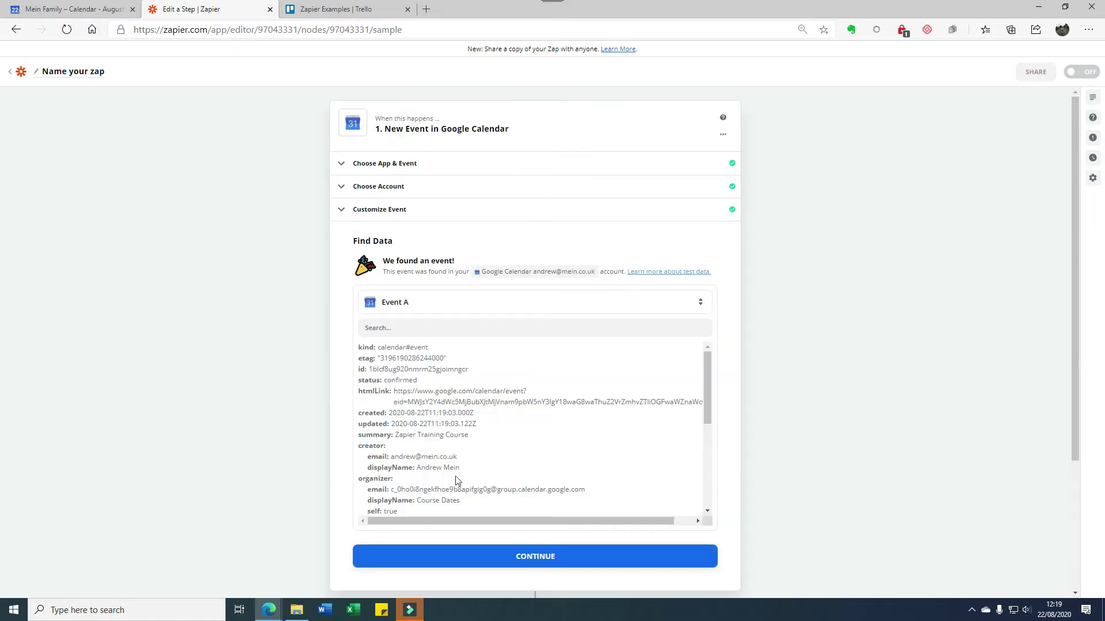
{"action": "scroll", "coordinate": [469, 456], "scroll_direction": "down", "scroll_amount": 3}
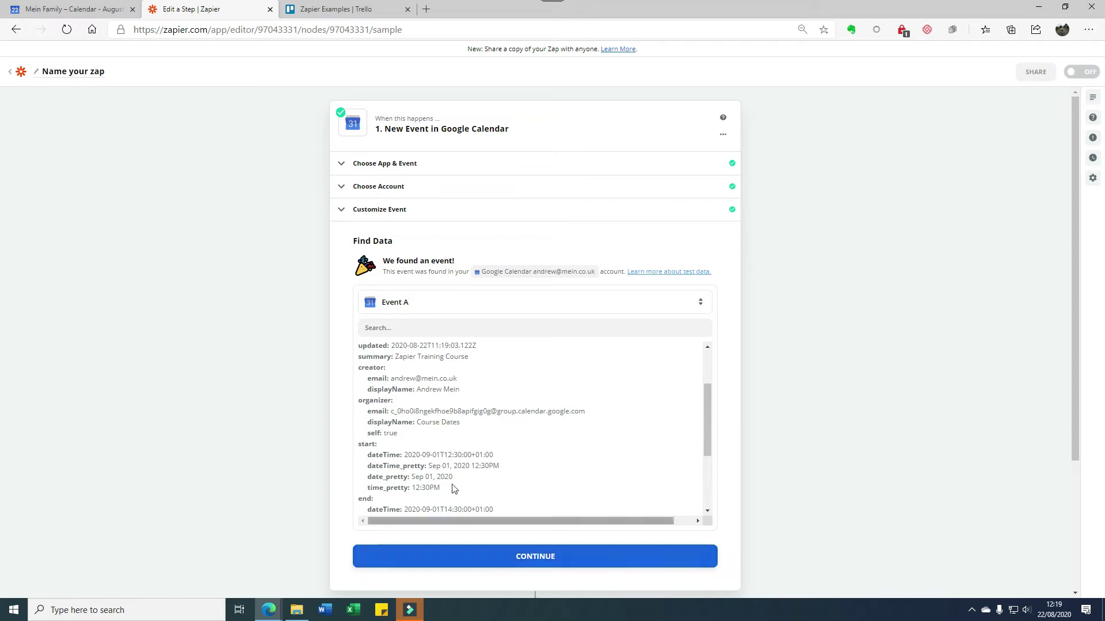
{"action": "left_click", "coordinate": [531, 561]}
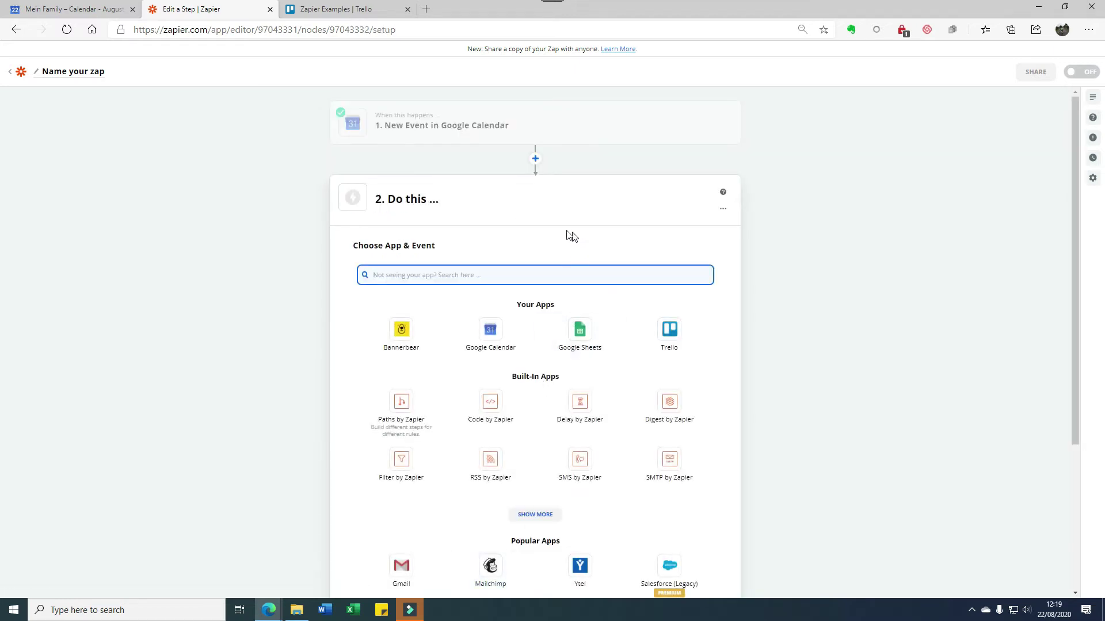
Step: Add Trello's Create Card as the Zap's action and connect it to the existing Trello account
{"action": "left_click", "coordinate": [673, 339]}
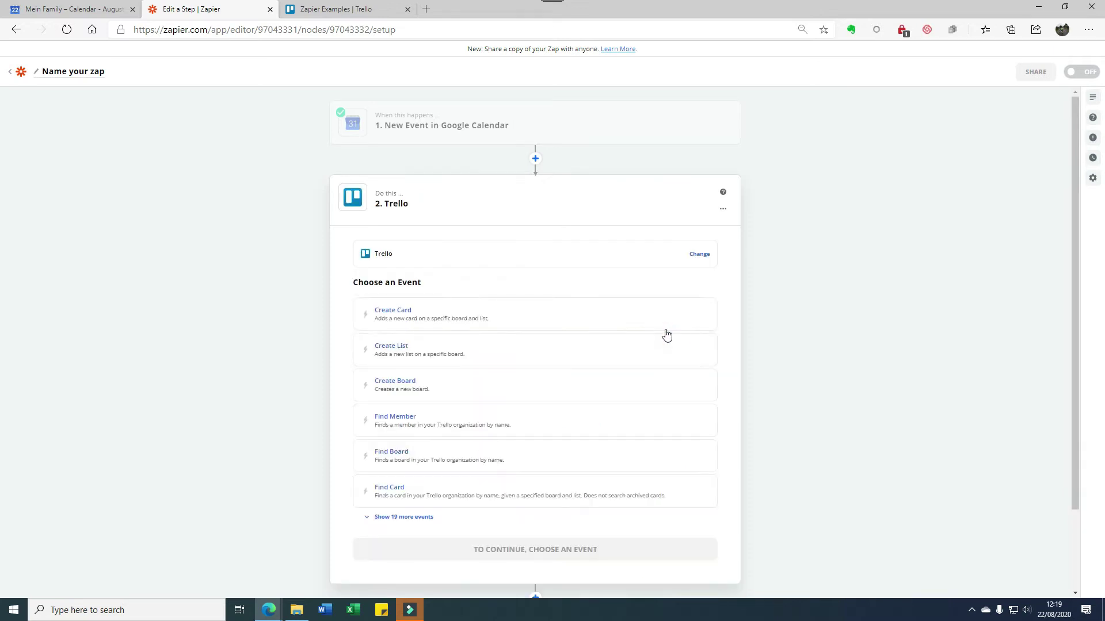
{"action": "left_click", "coordinate": [393, 315]}
{"action": "left_click", "coordinate": [531, 350]}
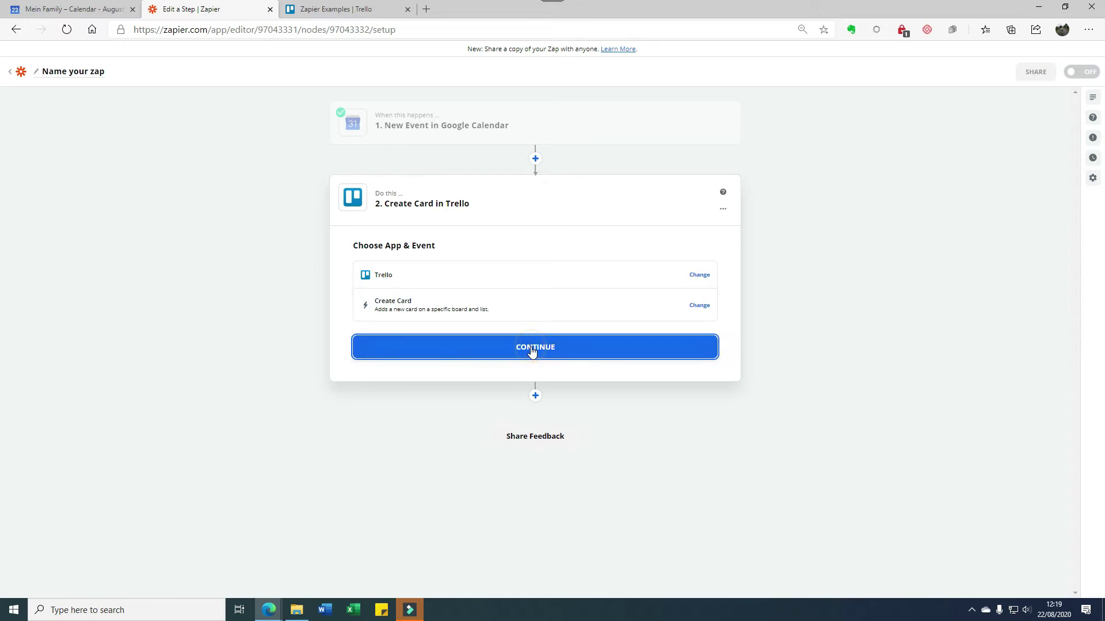
{"action": "left_click", "coordinate": [409, 310]}
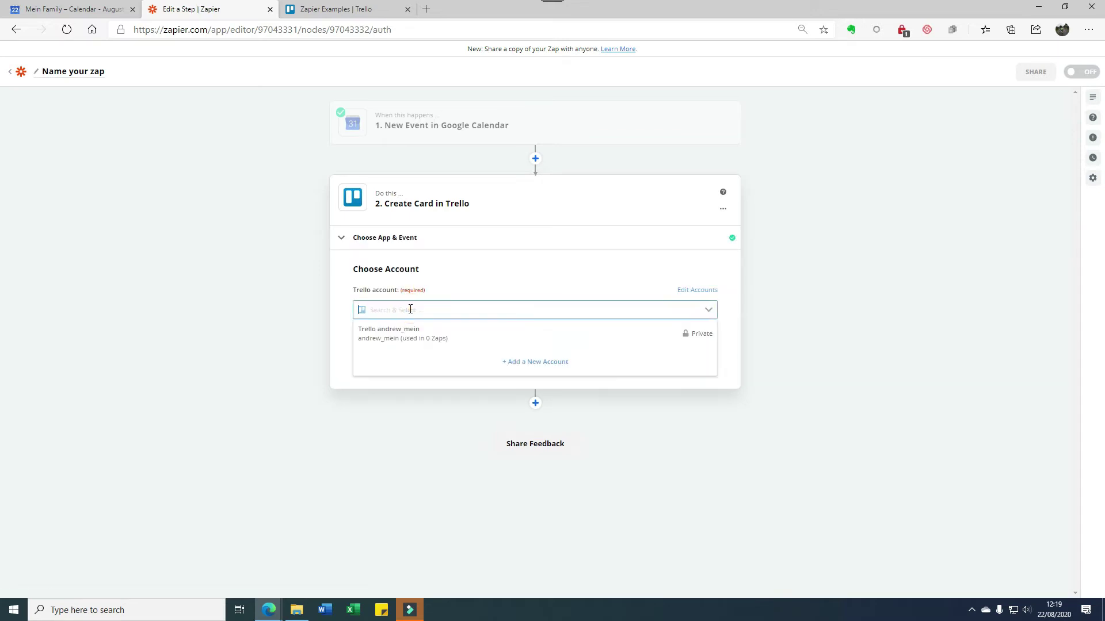
{"action": "left_click", "coordinate": [397, 337]}
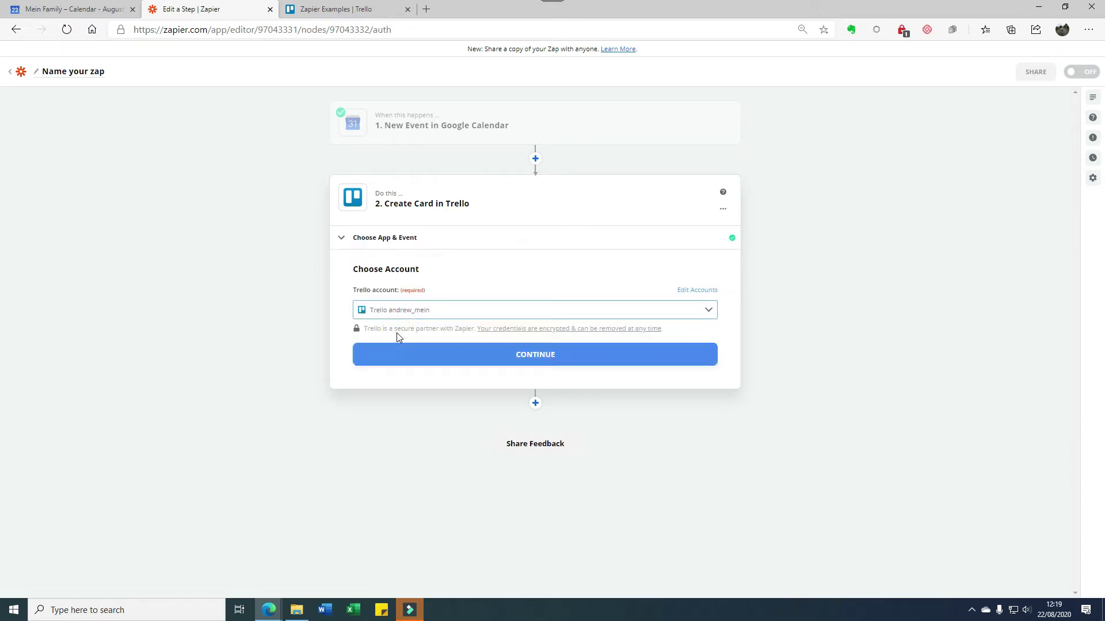
{"action": "left_click", "coordinate": [437, 362]}
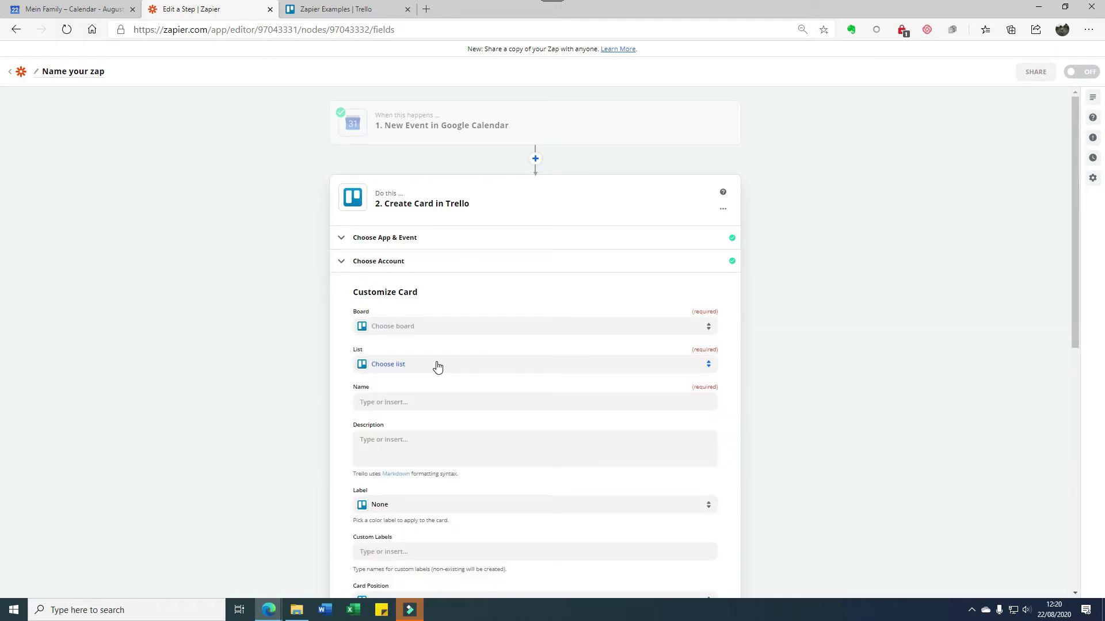
Step: Direct the card to the Courses list on the Zapier Examples board
{"action": "left_click", "coordinate": [394, 327]}
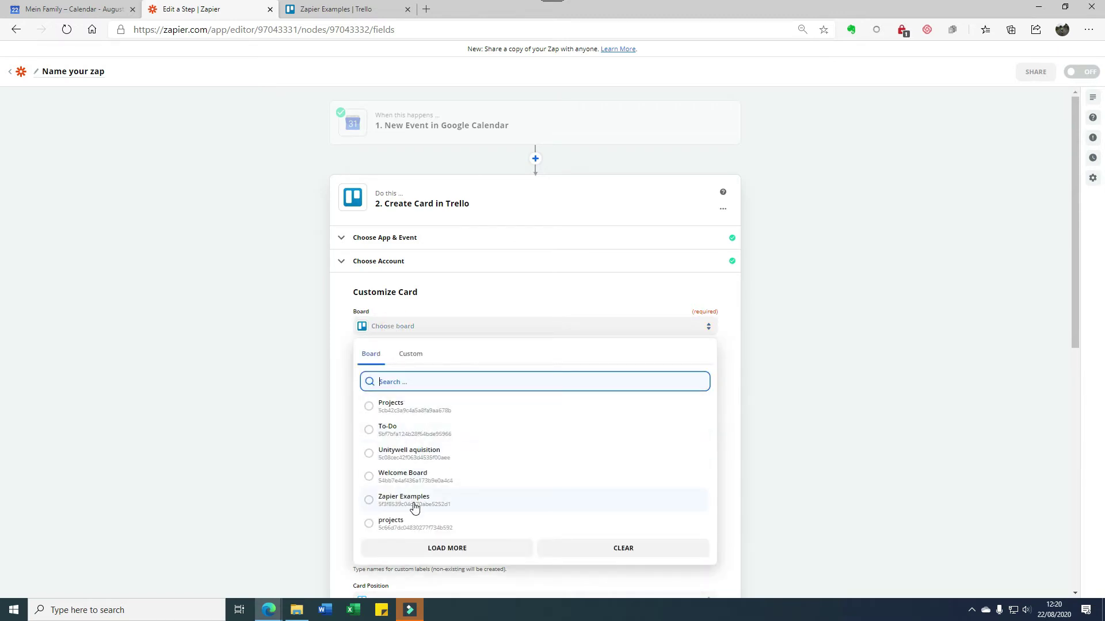
{"action": "left_click", "coordinate": [411, 506]}
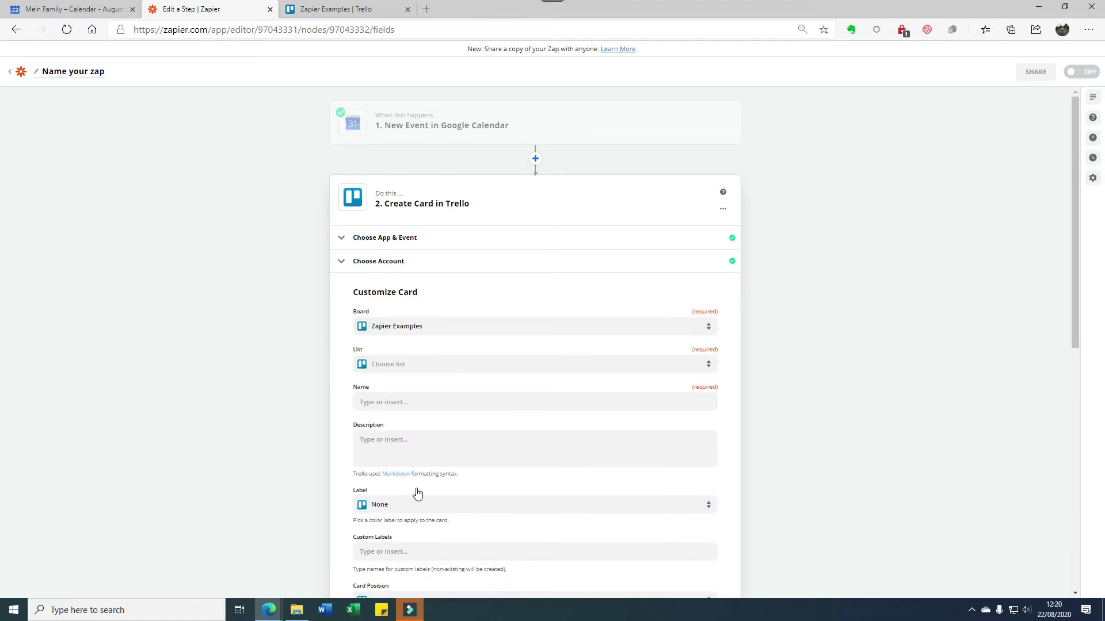
{"action": "left_click", "coordinate": [395, 364]}
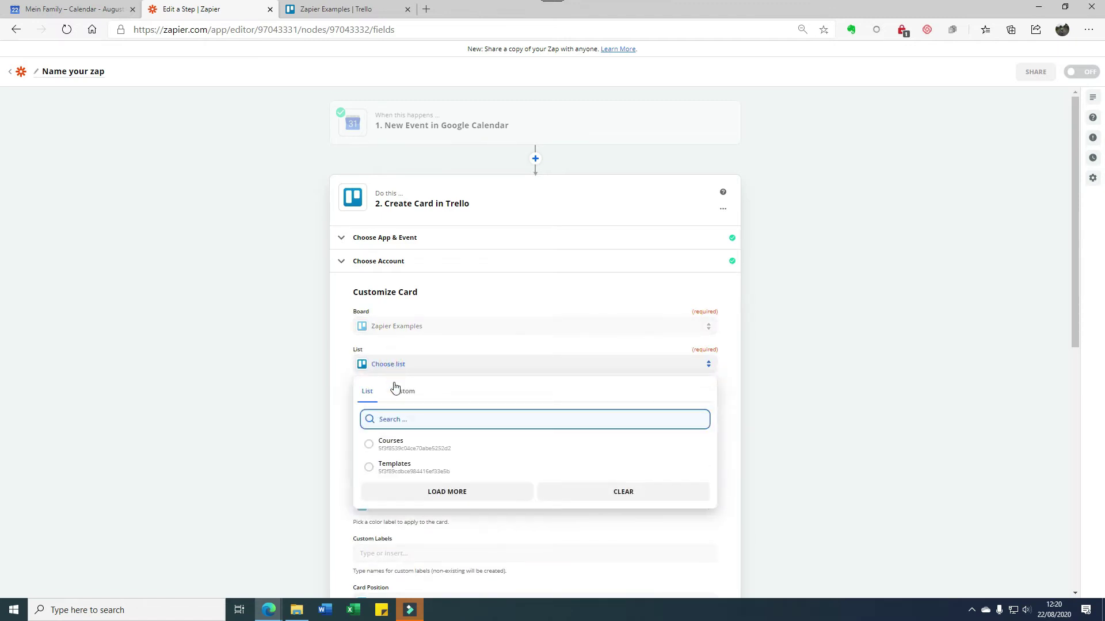
{"action": "left_click", "coordinate": [397, 446]}
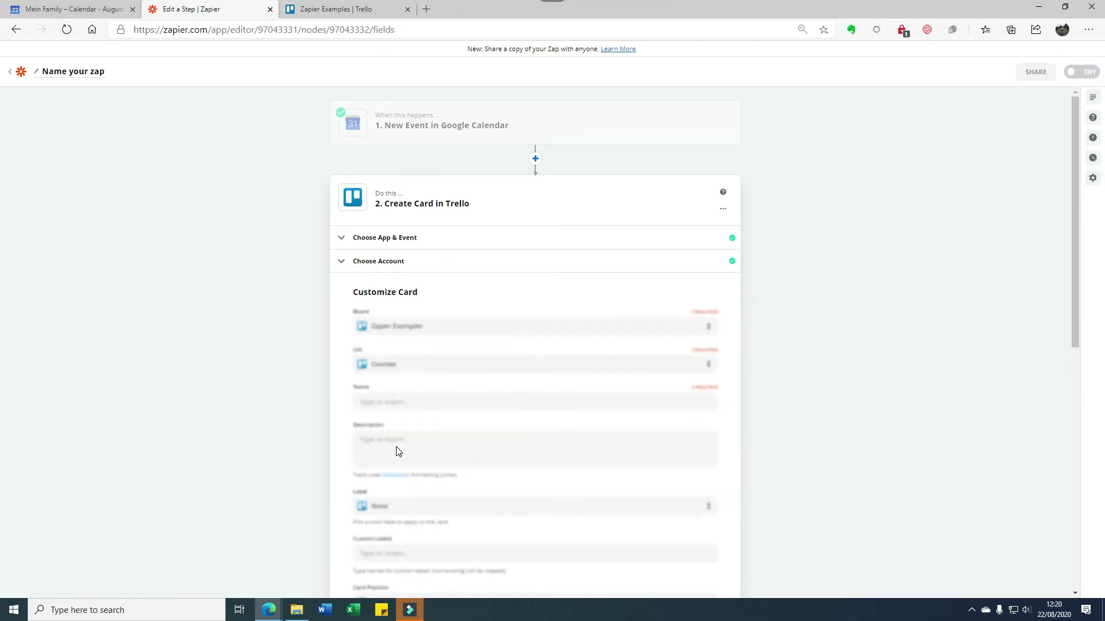
Step: Build the card name from the event's Summary, a hyphen and Event Begins (Pretty)
{"action": "left_click", "coordinate": [412, 403]}
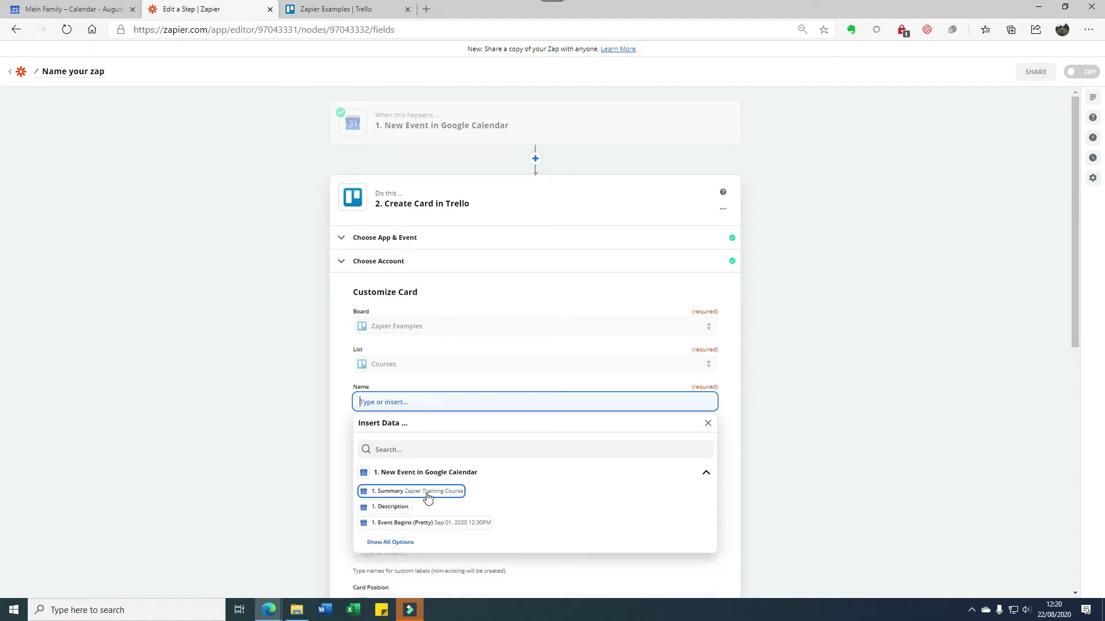
{"action": "left_click", "coordinate": [427, 497]}
{"action": "type", "text": "-"}
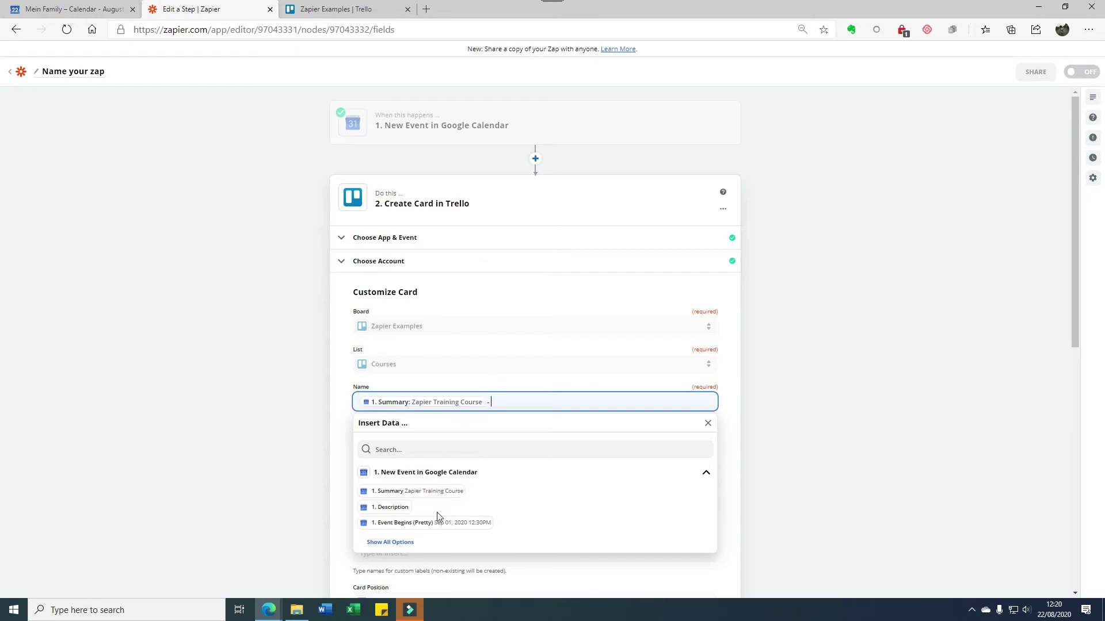
{"action": "left_click", "coordinate": [443, 522]}
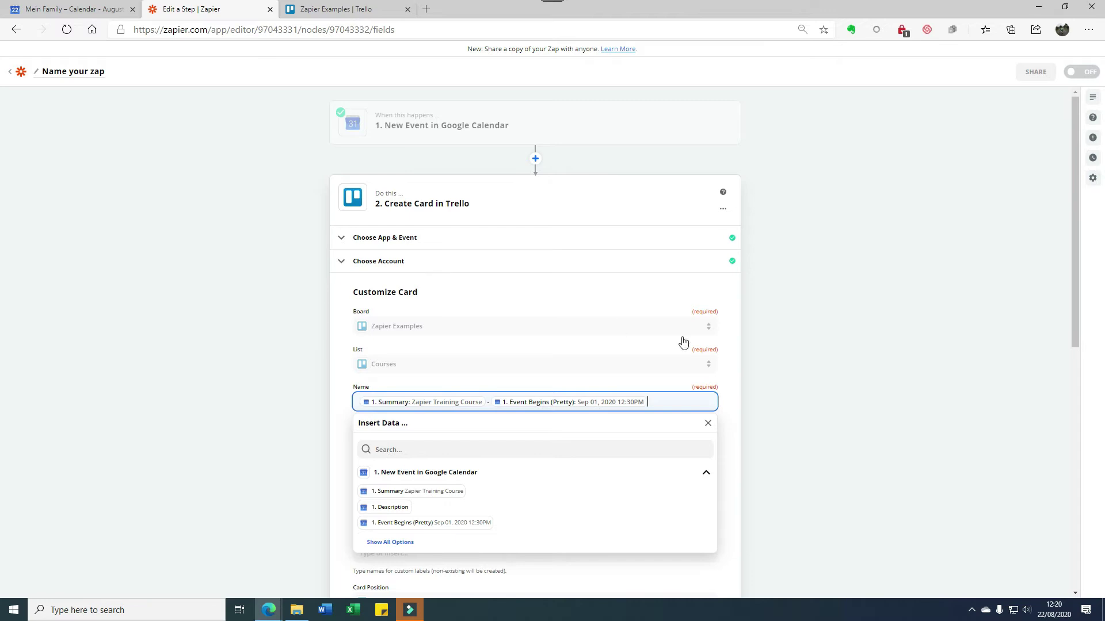
{"action": "left_click", "coordinate": [628, 213]}
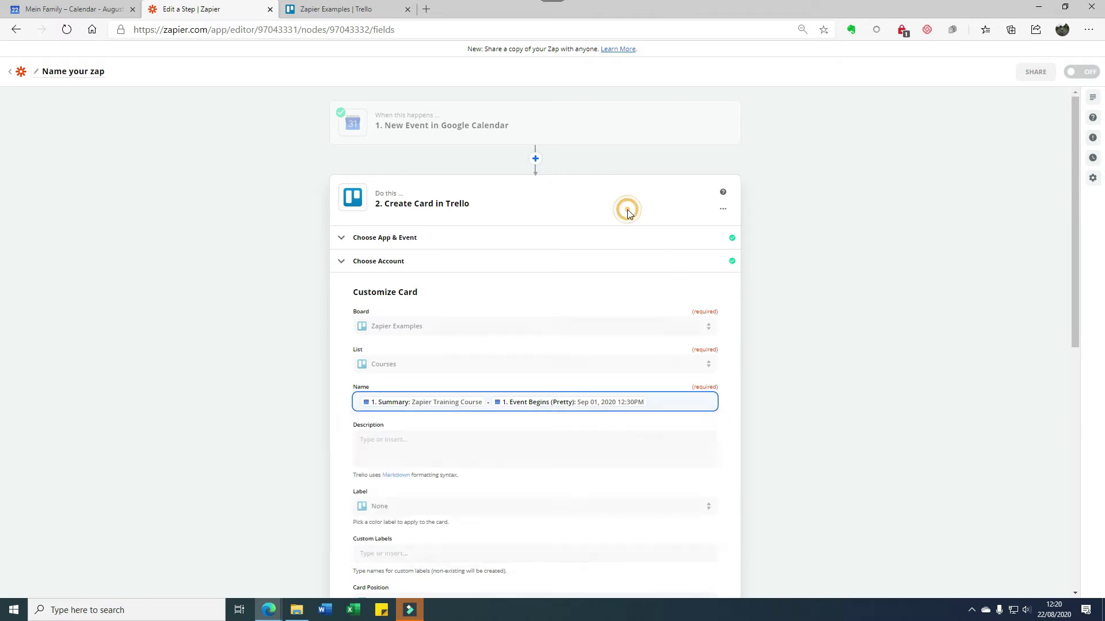
Step: Set the Trello card position to Top, leaving the other optional card fields as they are
{"action": "scroll", "coordinate": [402, 491], "scroll_direction": "down", "scroll_amount": 1}
{"action": "scroll", "coordinate": [443, 490], "scroll_direction": "down", "scroll_amount": 1}
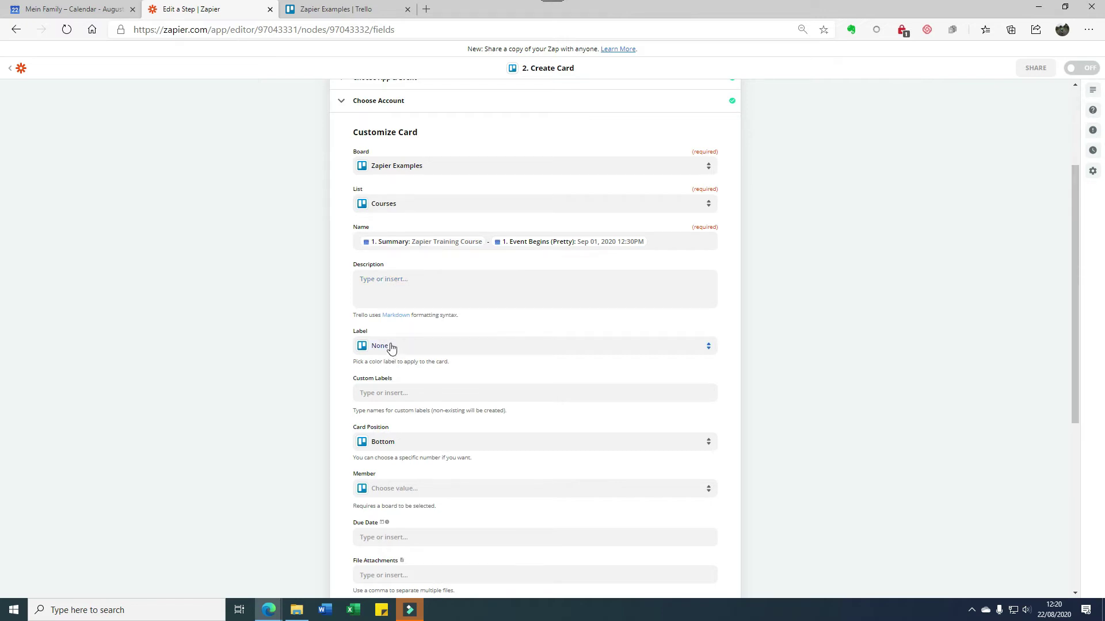
{"action": "left_click", "coordinate": [390, 447]}
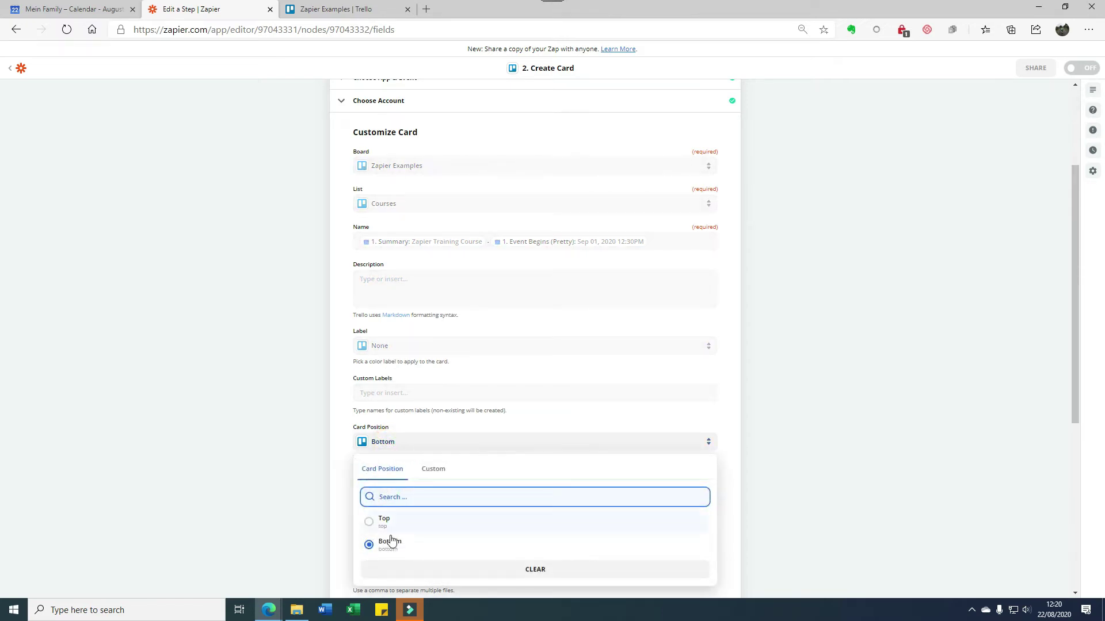
{"action": "left_click", "coordinate": [373, 520]}
{"action": "scroll", "coordinate": [241, 472], "scroll_direction": "down", "scroll_amount": 5}
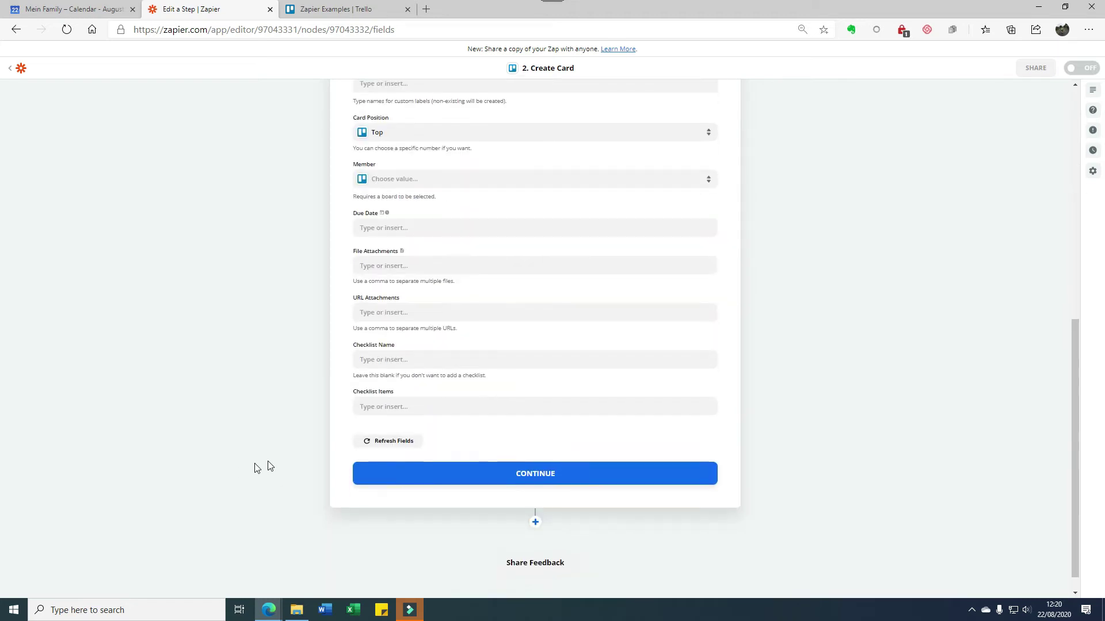
Step: Finish customizing the card and send a test card to Trello
{"action": "left_click", "coordinate": [545, 472]}
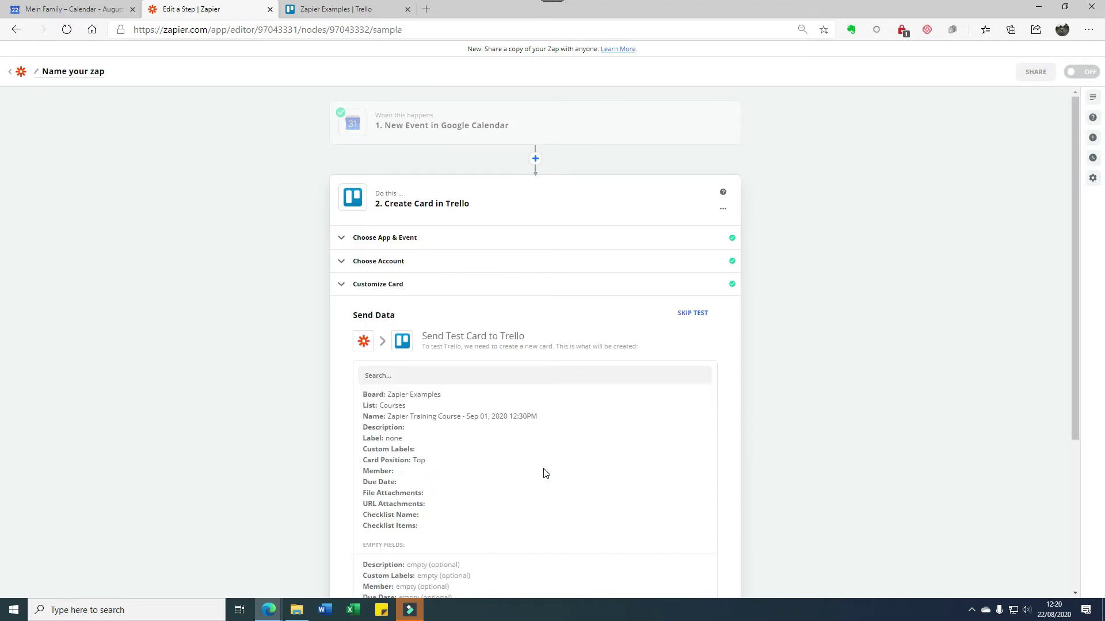
{"action": "scroll", "coordinate": [544, 474], "scroll_direction": "down", "scroll_amount": 3}
{"action": "left_click", "coordinate": [470, 511]}
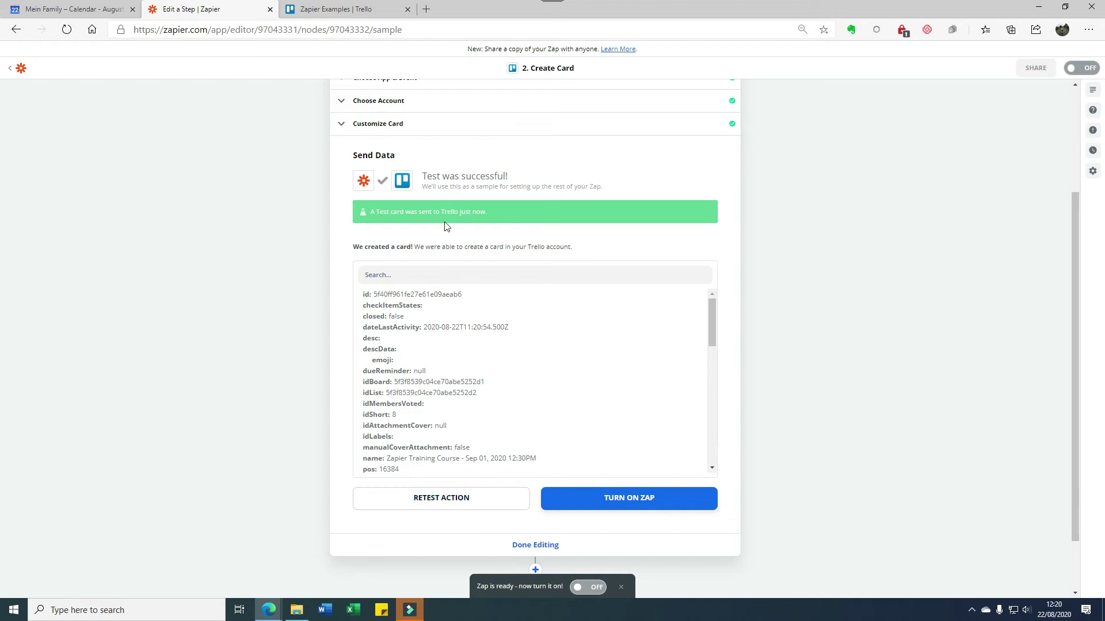
Step: Open the new test card in the Courses list in Trello to check it, close it, and return to the Zapier editor
{"action": "left_click", "coordinate": [351, 10]}
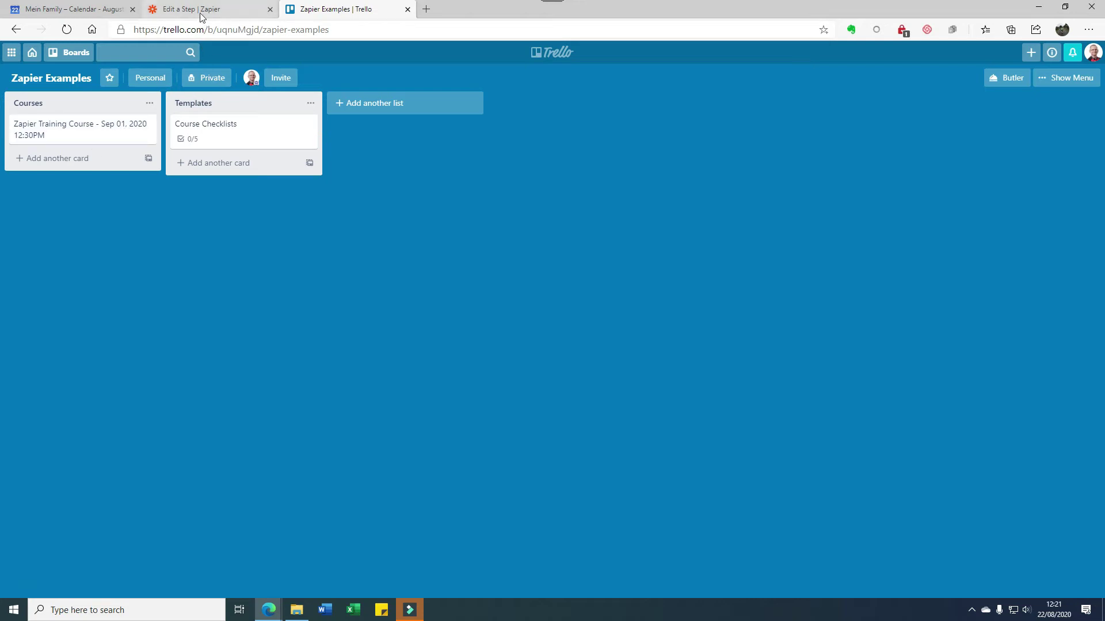
{"action": "left_click", "coordinate": [94, 137]}
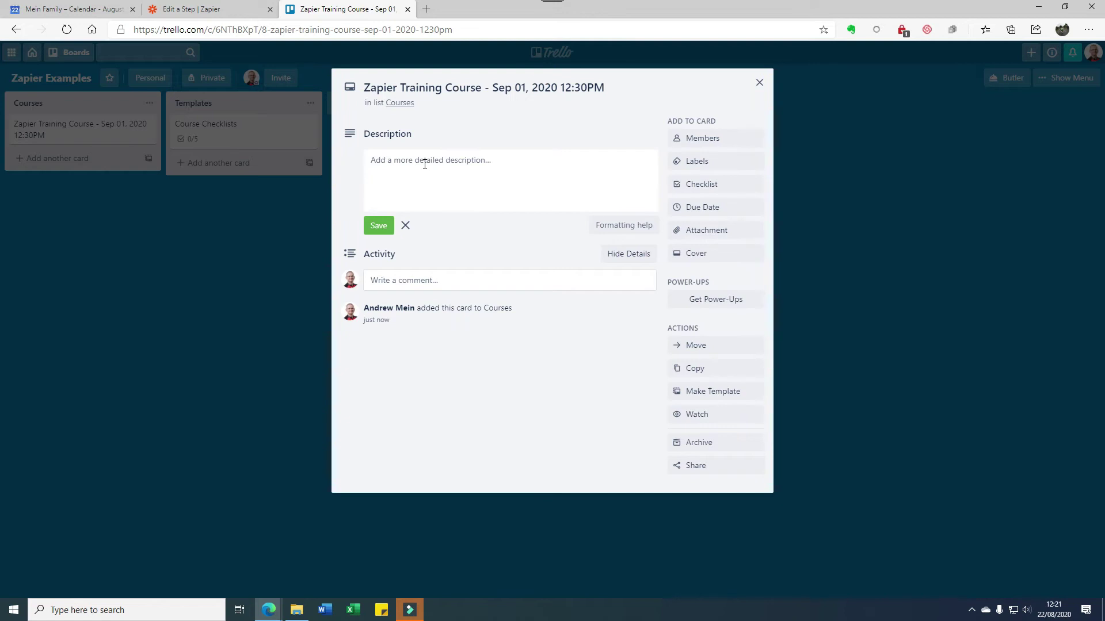
{"action": "left_click", "coordinate": [759, 86]}
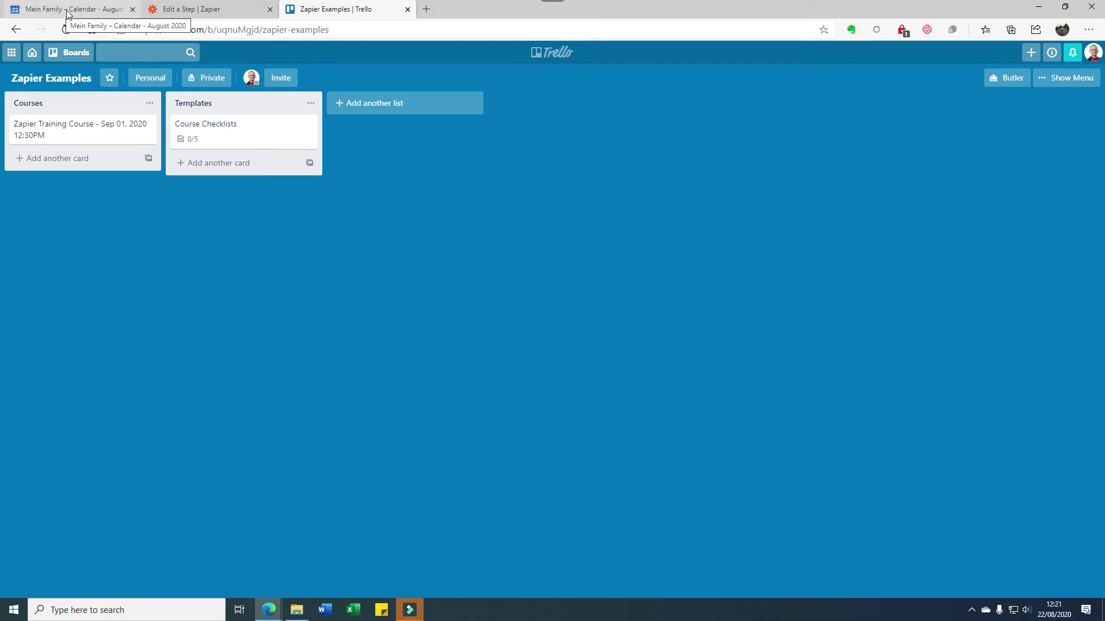
{"action": "left_click", "coordinate": [202, 9]}
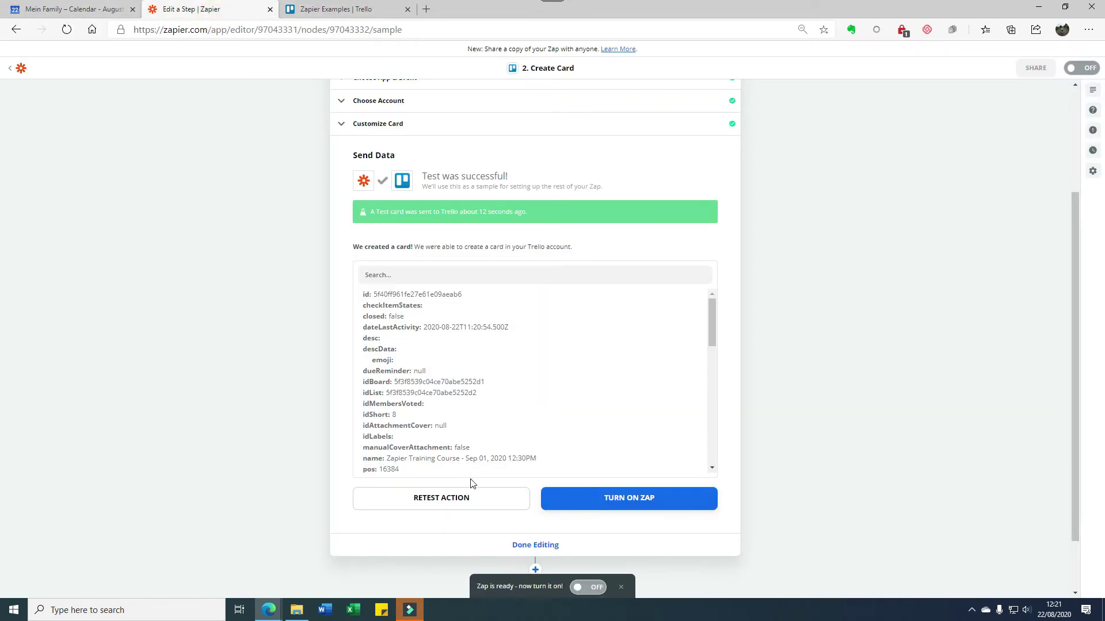
Step: Add a third Zap step using Trello's Add Checklist to Card action and continue to its account selection
{"action": "left_click", "coordinate": [535, 570]}
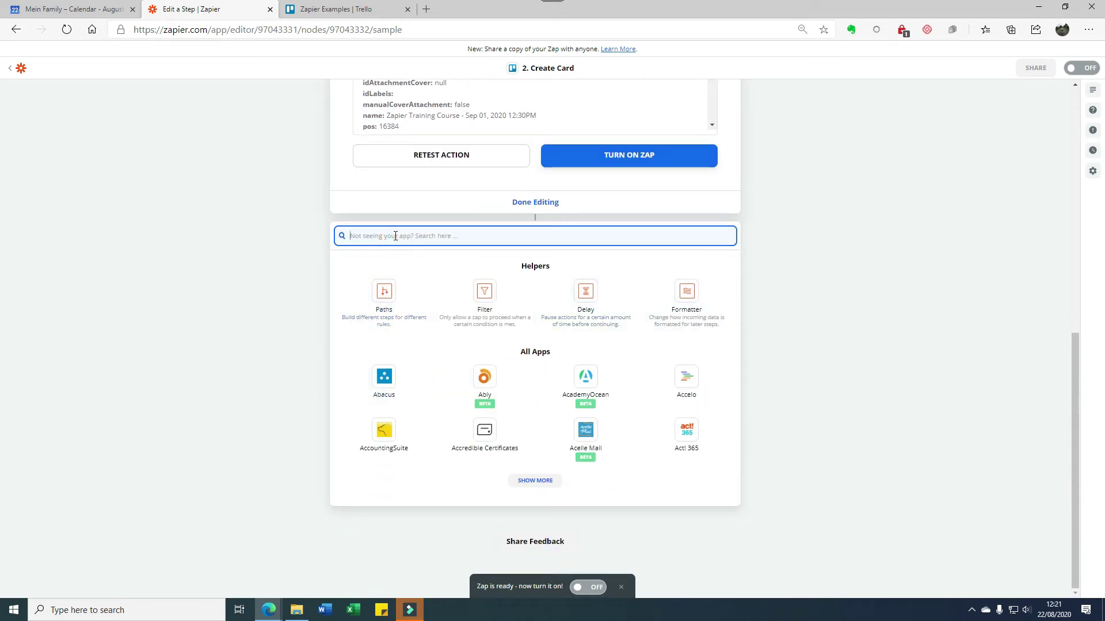
{"action": "type", "text": "trello"}
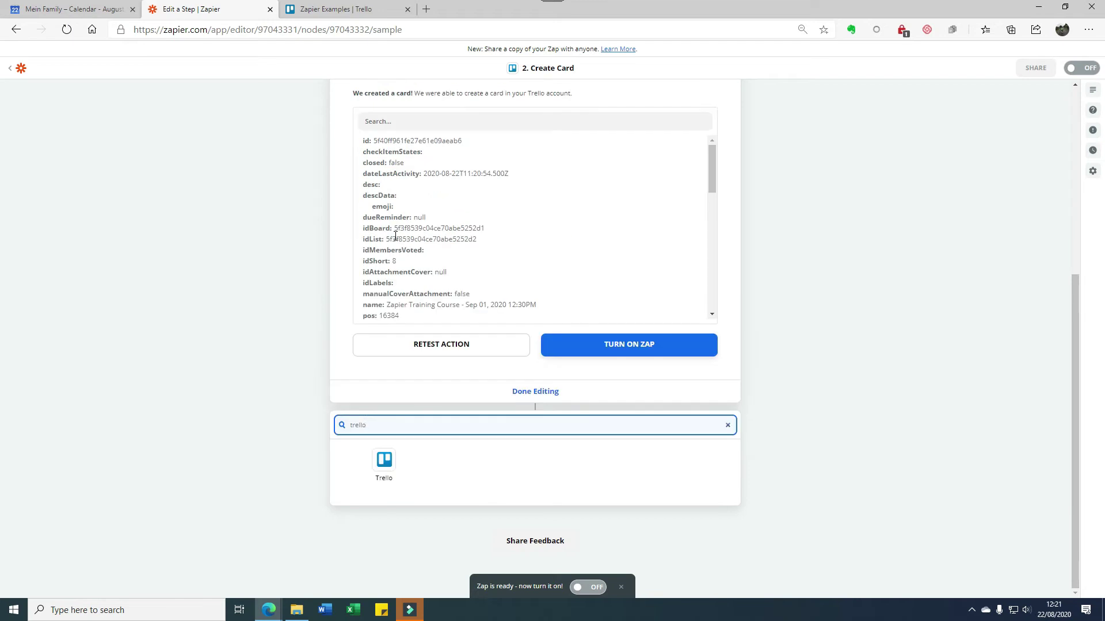
{"action": "left_click", "coordinate": [385, 461]}
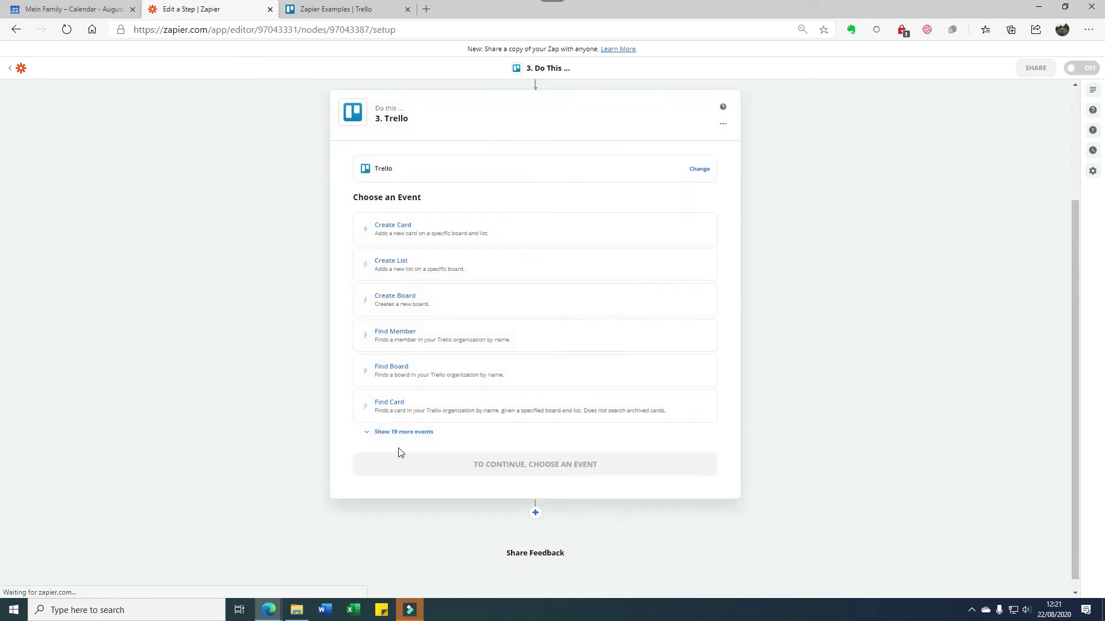
{"action": "left_click", "coordinate": [397, 431]}
{"action": "scroll", "coordinate": [421, 377], "scroll_direction": "down", "scroll_amount": 5}
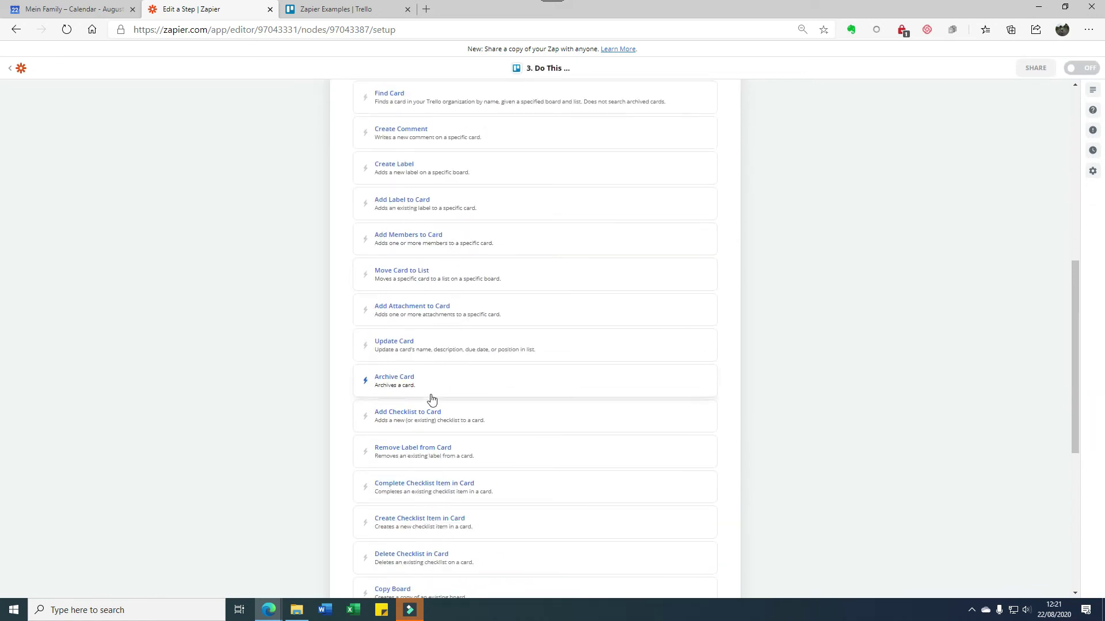
{"action": "left_click", "coordinate": [423, 420]}
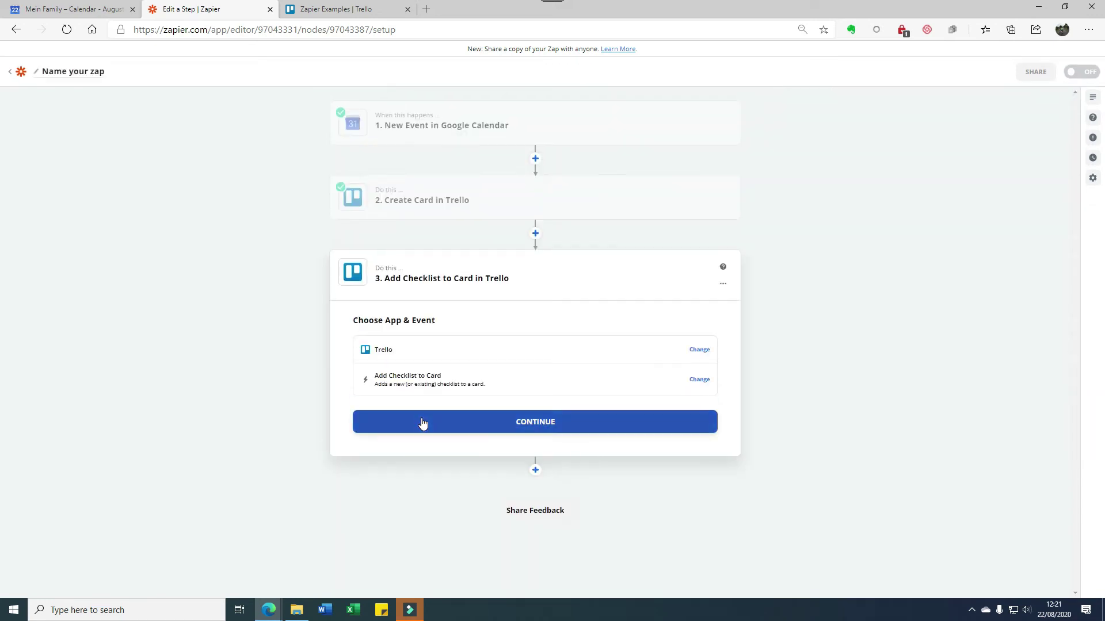
{"action": "left_click", "coordinate": [562, 430]}
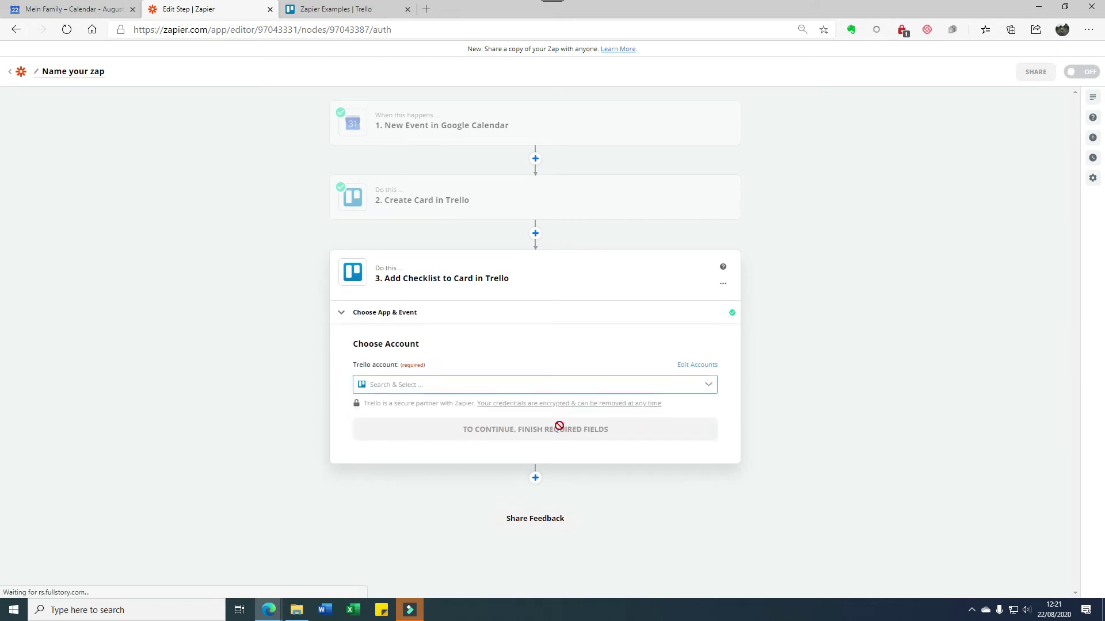
Step: Select the connected Trello account for the checklist step and continue to its customization
{"action": "left_click", "coordinate": [434, 386]}
{"action": "left_click", "coordinate": [423, 409]}
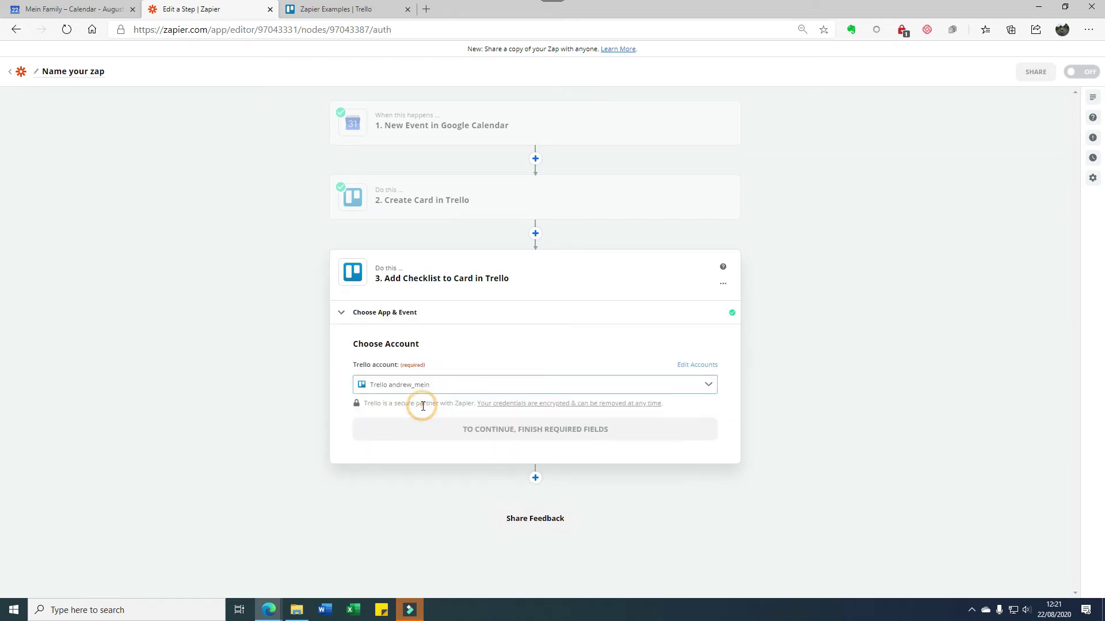
{"action": "left_click", "coordinate": [454, 423]}
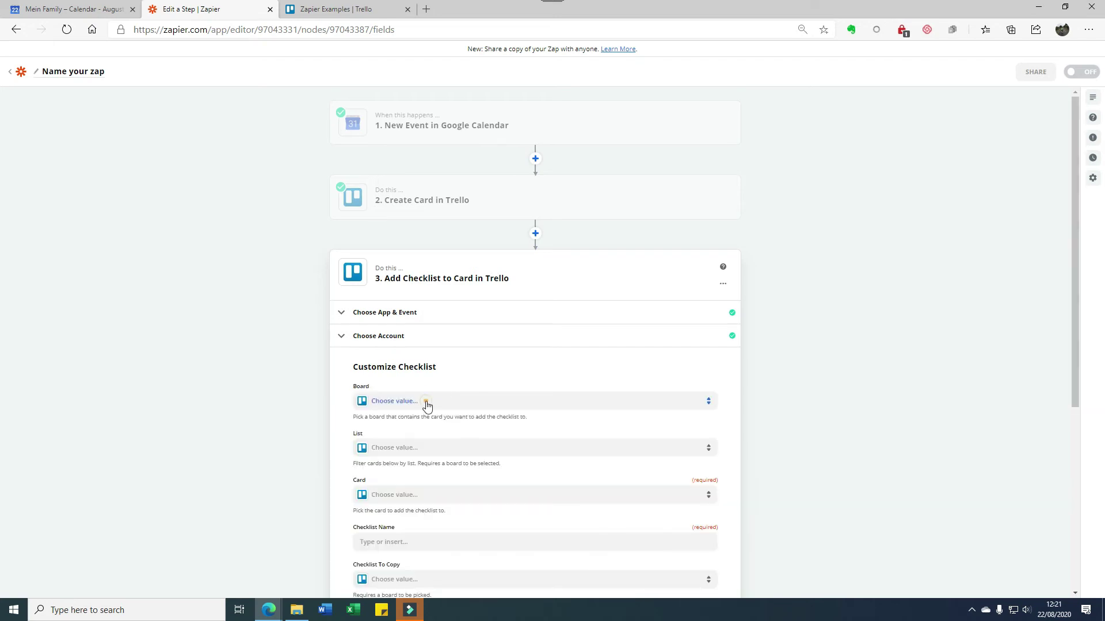
Step: Set the checklist step's board to Zapier Examples and its list to Courses
{"action": "left_click", "coordinate": [424, 402]}
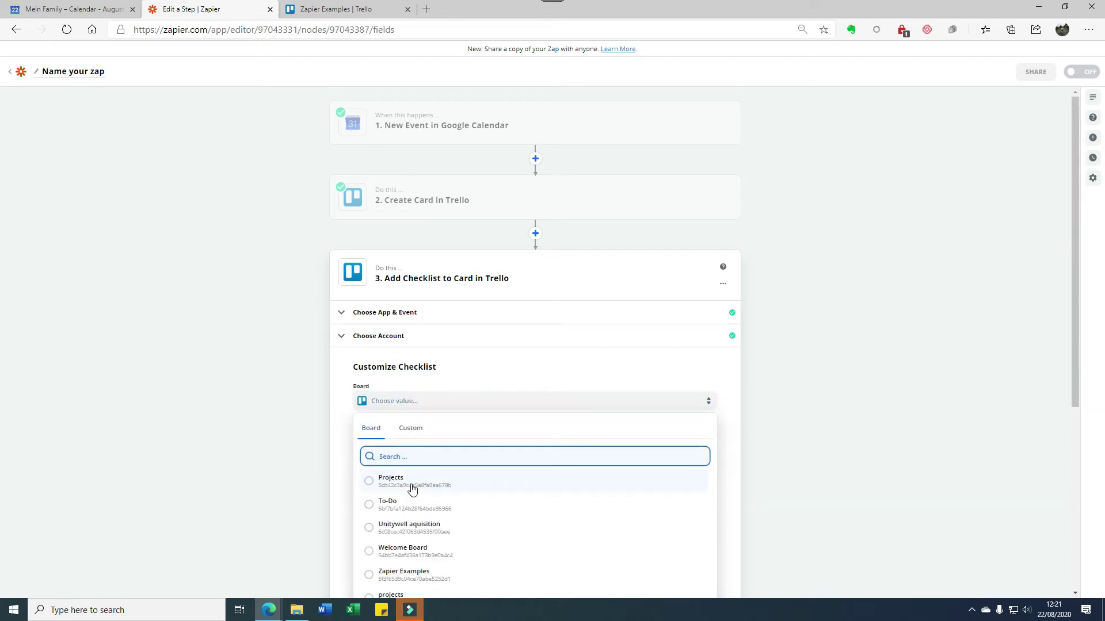
{"action": "left_click", "coordinate": [403, 573]}
{"action": "scroll", "coordinate": [265, 365], "scroll_direction": "down", "scroll_amount": 5}
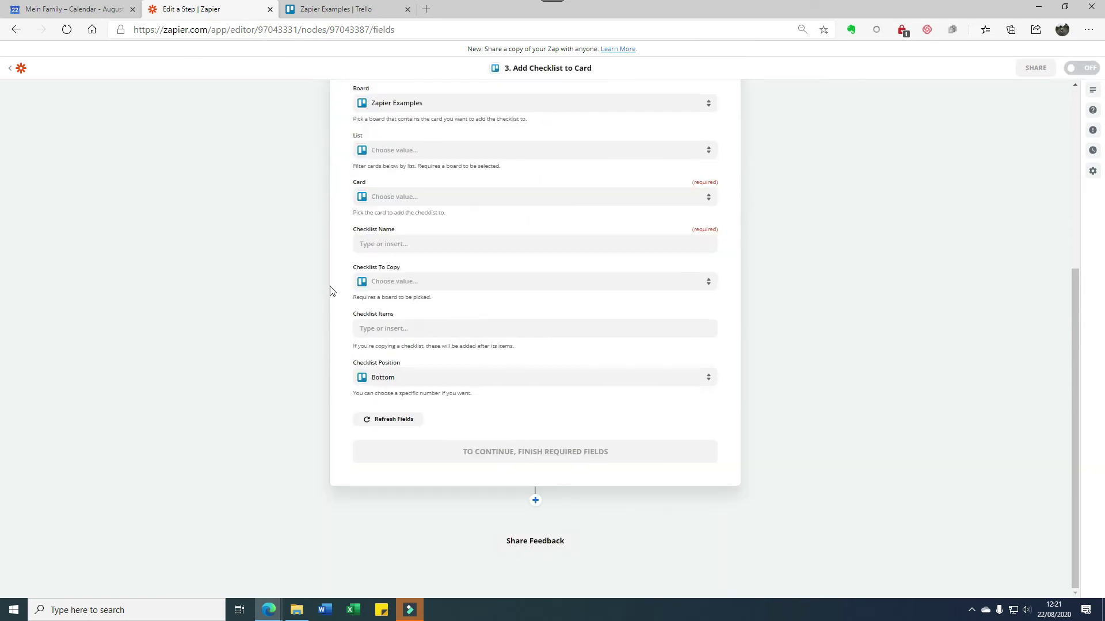
{"action": "left_click", "coordinate": [399, 150]}
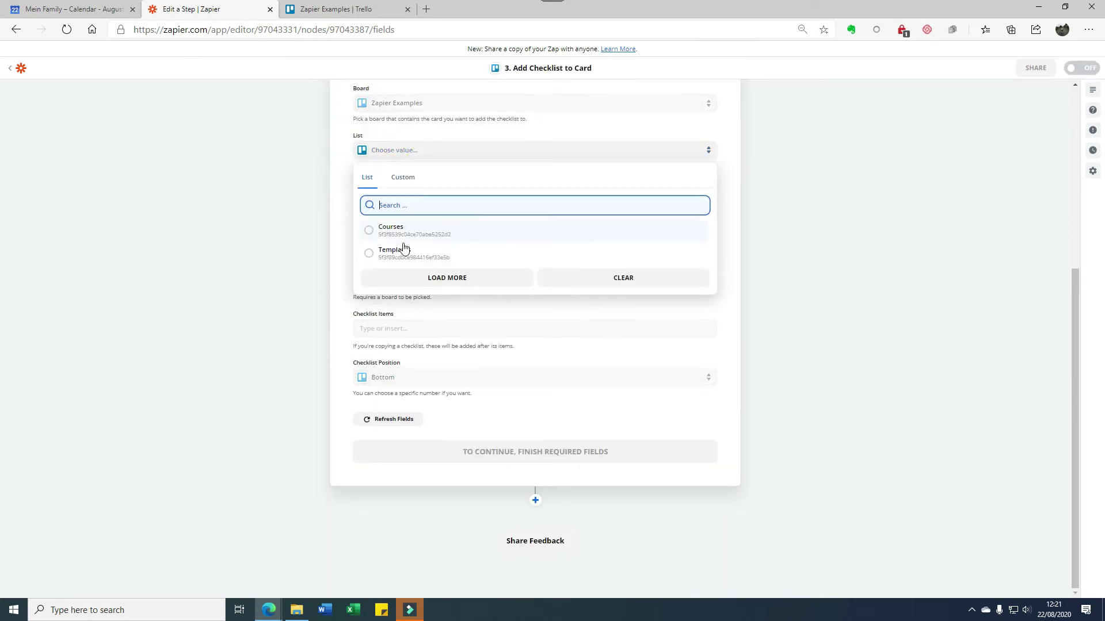
{"action": "left_click", "coordinate": [394, 226]}
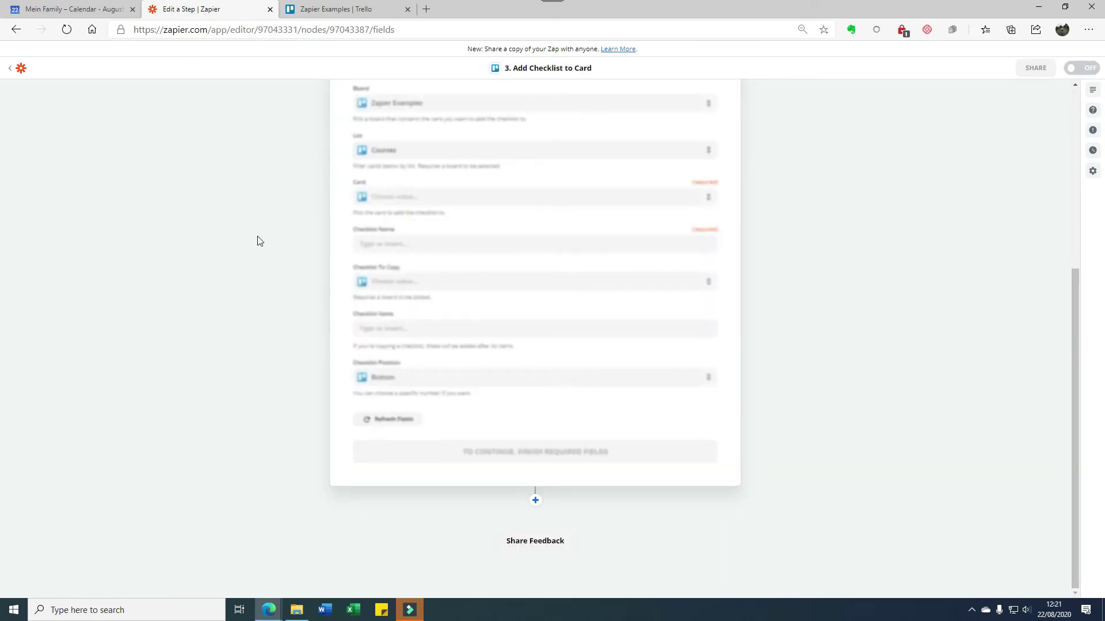
Step: Set the checklist's target card to a custom value, the ID from the Create Card in Trello step
{"action": "left_click", "coordinate": [412, 200]}
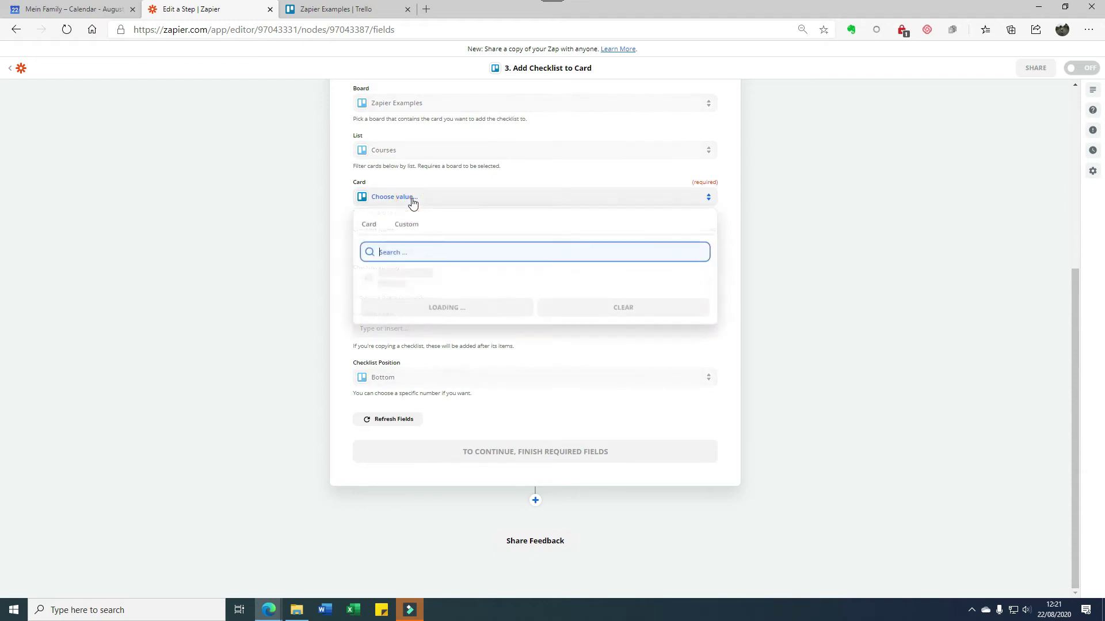
{"action": "left_click", "coordinate": [408, 230]}
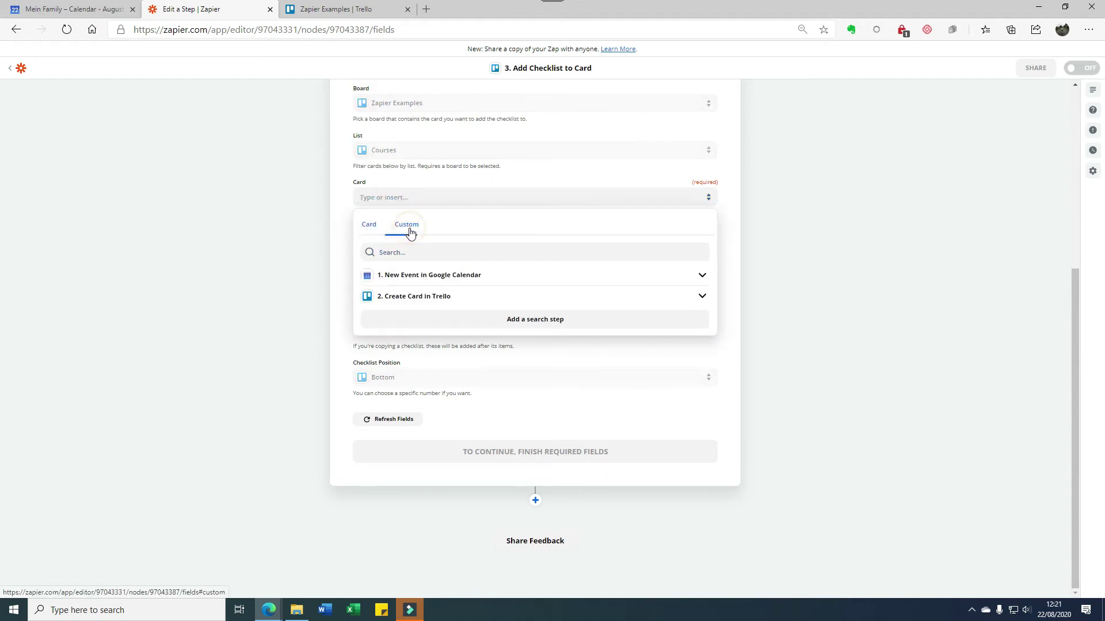
{"action": "left_click", "coordinate": [398, 298]}
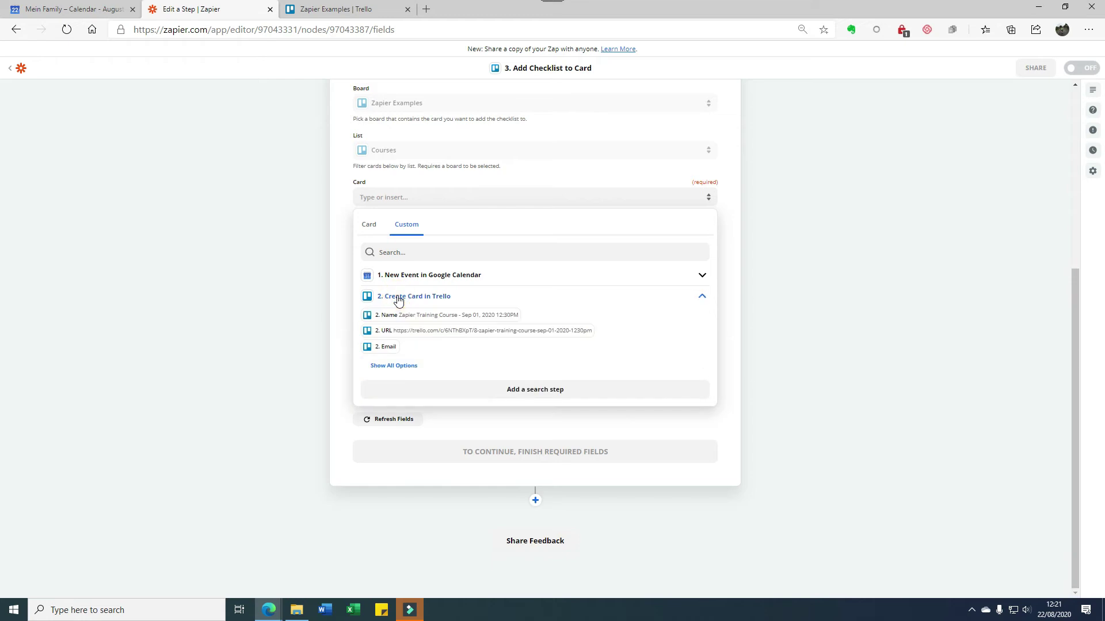
{"action": "left_click", "coordinate": [396, 363]}
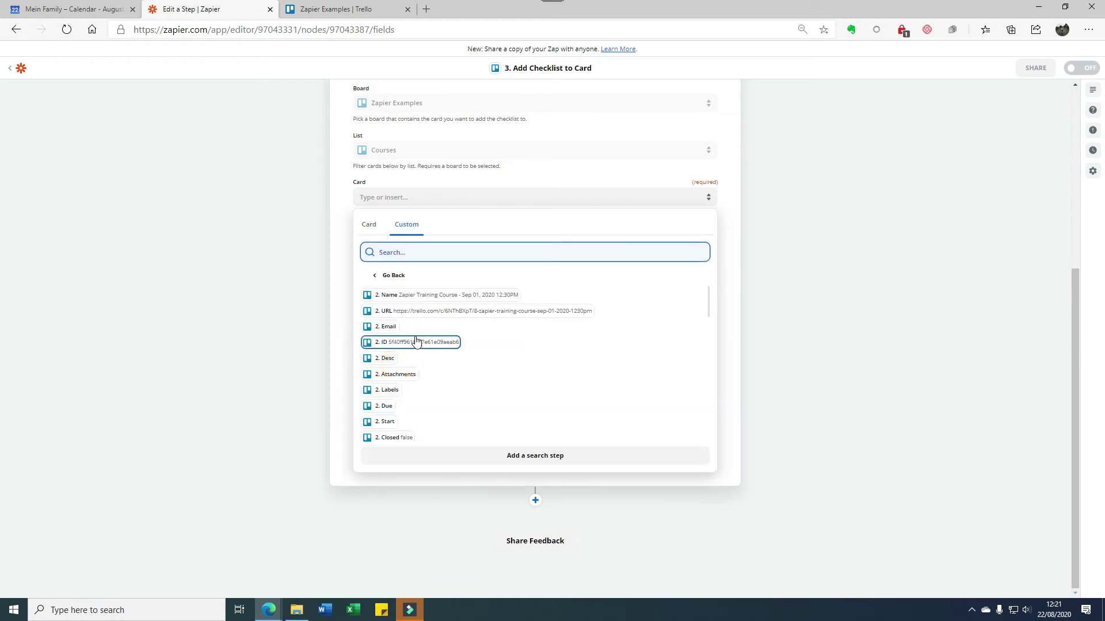
{"action": "left_click", "coordinate": [402, 343]}
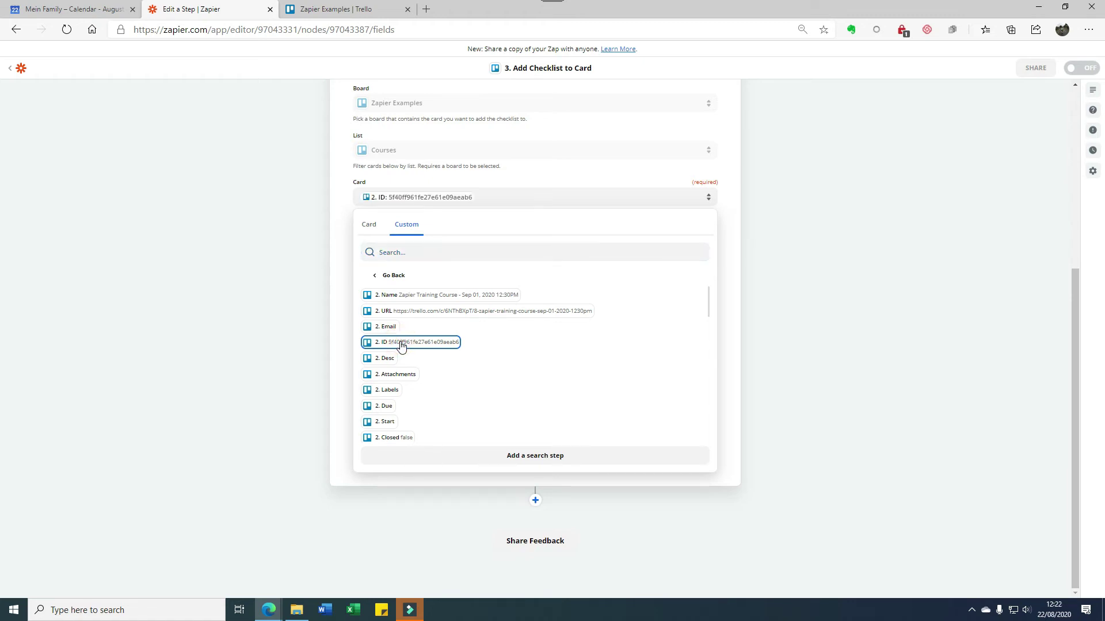
{"action": "left_click", "coordinate": [344, 299]}
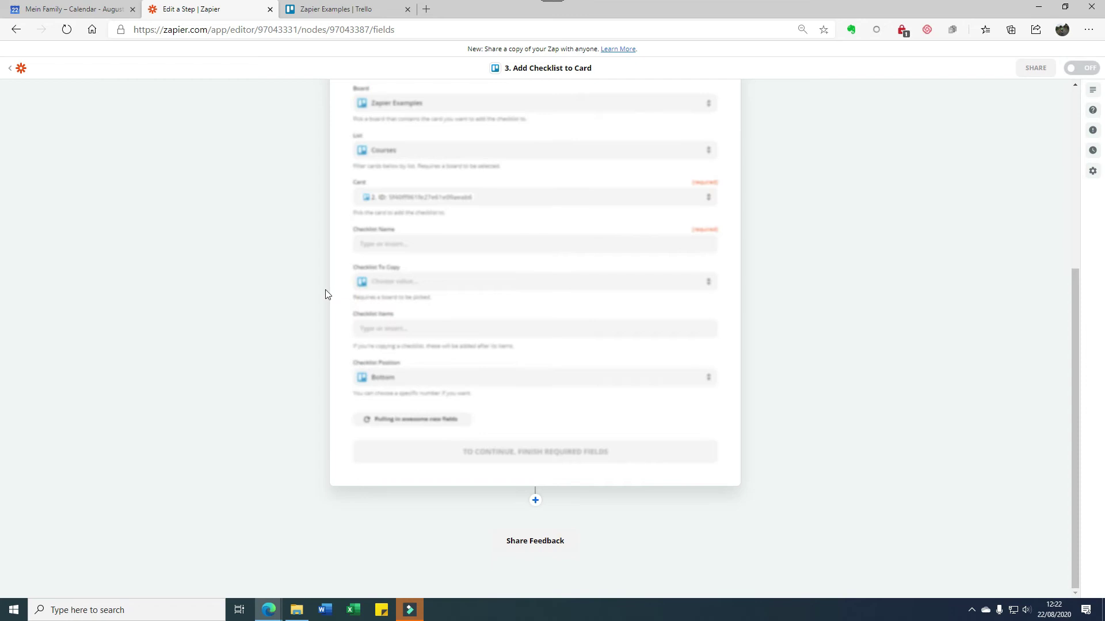
Step: Use the Name from the Create Card in Trello step as the checklist name
{"action": "left_click", "coordinate": [382, 244]}
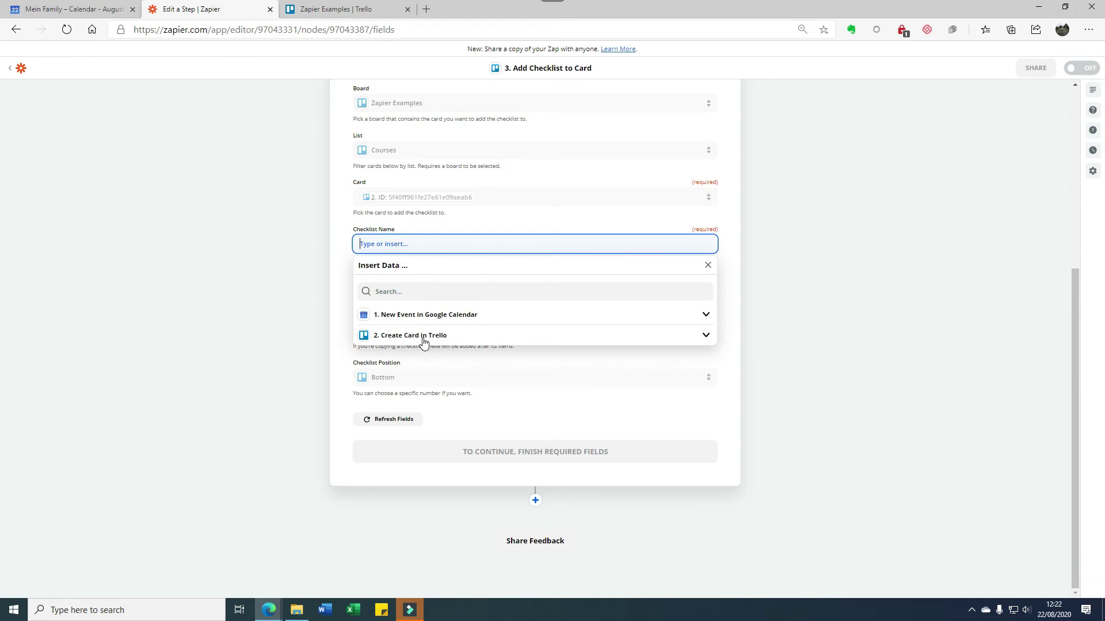
{"action": "left_click", "coordinate": [423, 340]}
{"action": "left_click", "coordinate": [439, 355]}
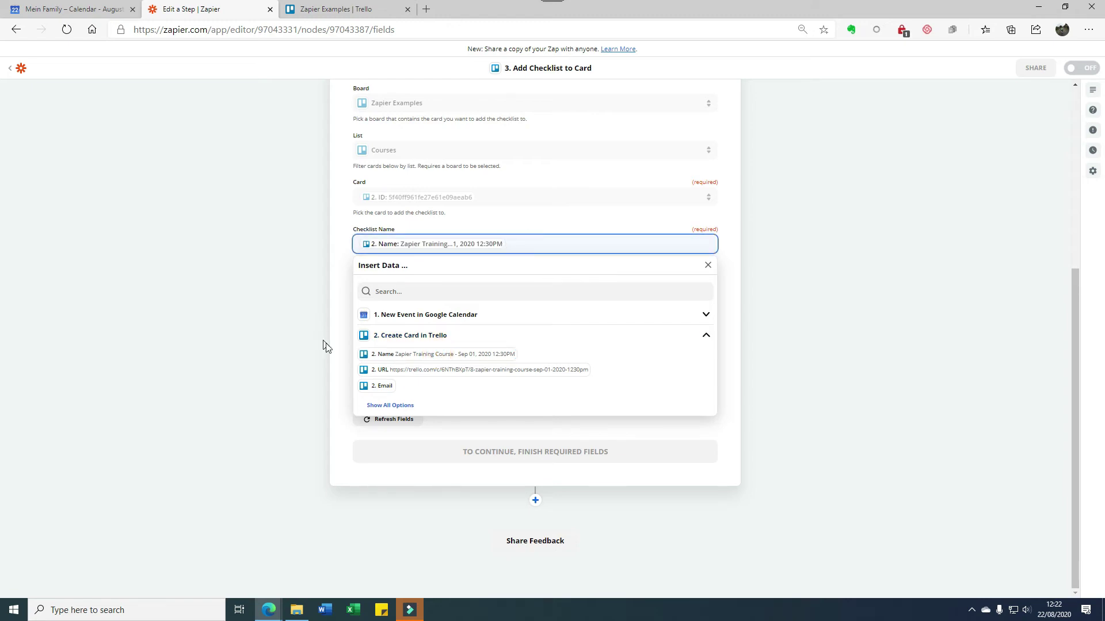
{"action": "left_click", "coordinate": [339, 355]}
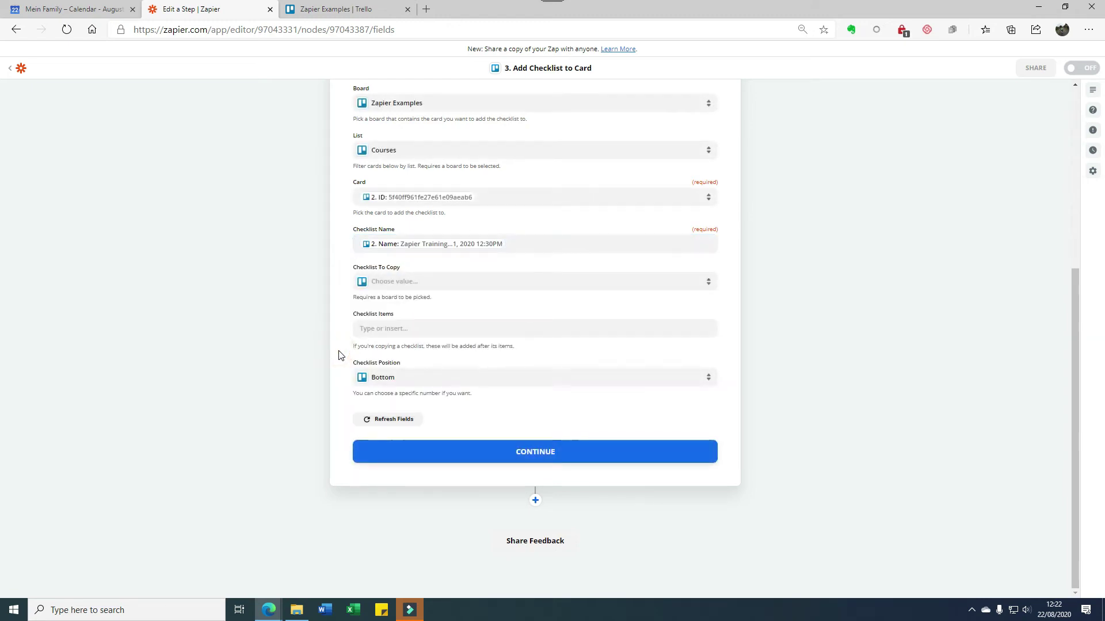
Step: Choose Course Checklist as the checklist to copy and set the checklist position to Top
{"action": "left_click", "coordinate": [375, 282]}
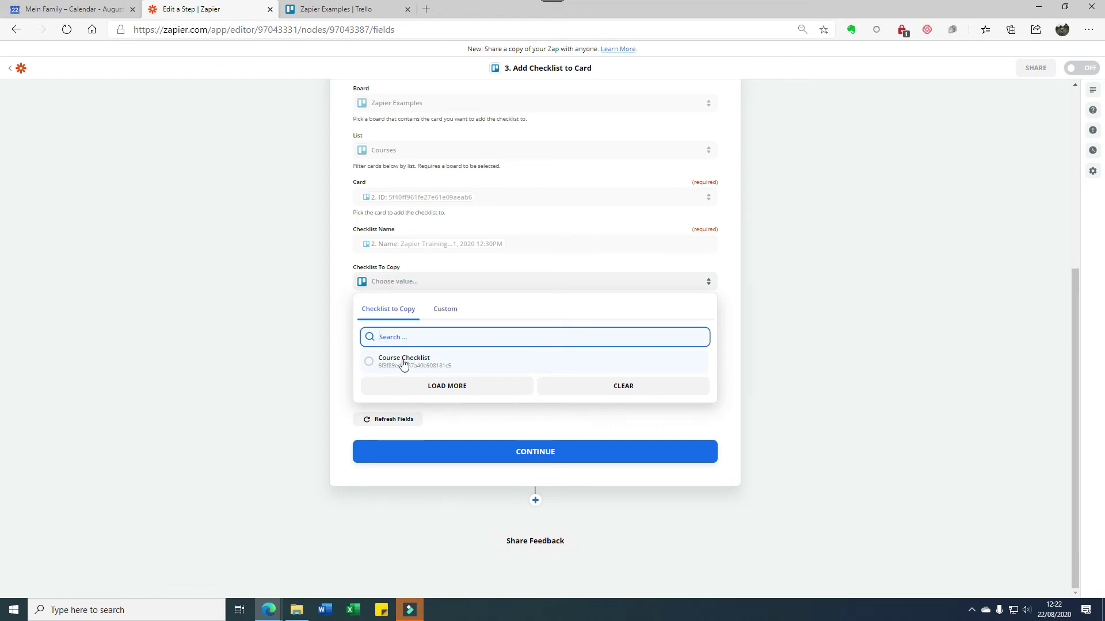
{"action": "left_click", "coordinate": [402, 360]}
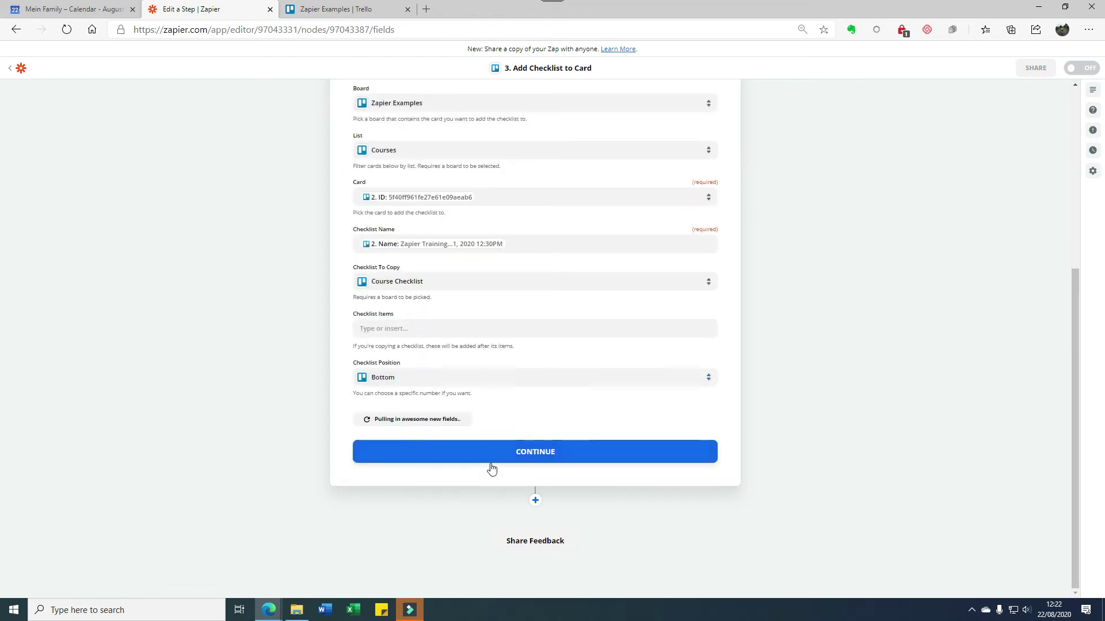
{"action": "left_click", "coordinate": [365, 377]}
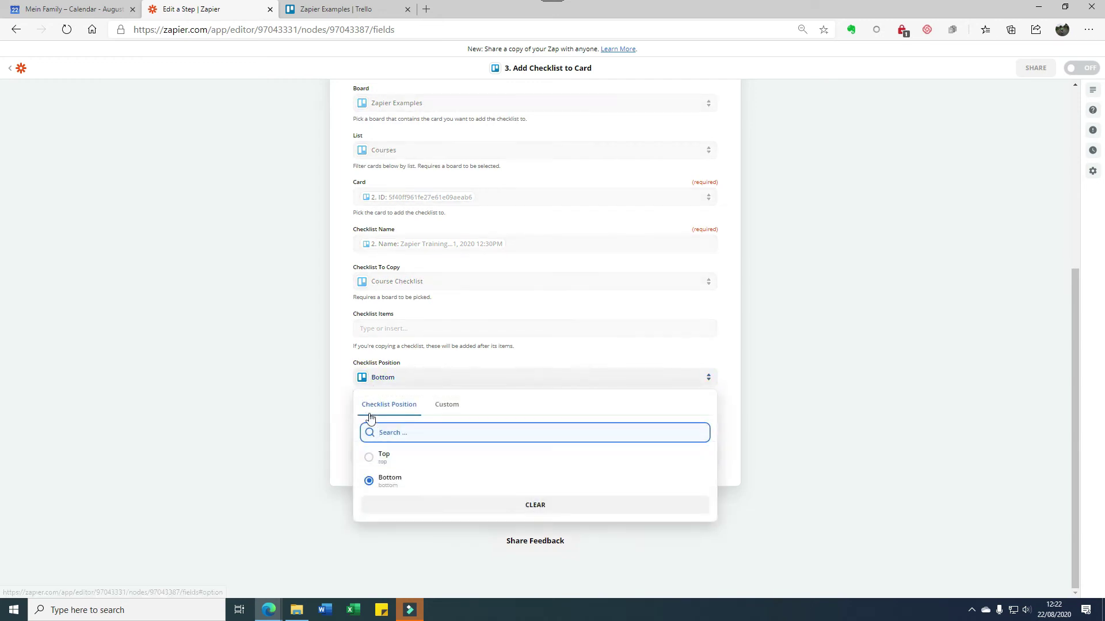
{"action": "left_click", "coordinate": [371, 462]}
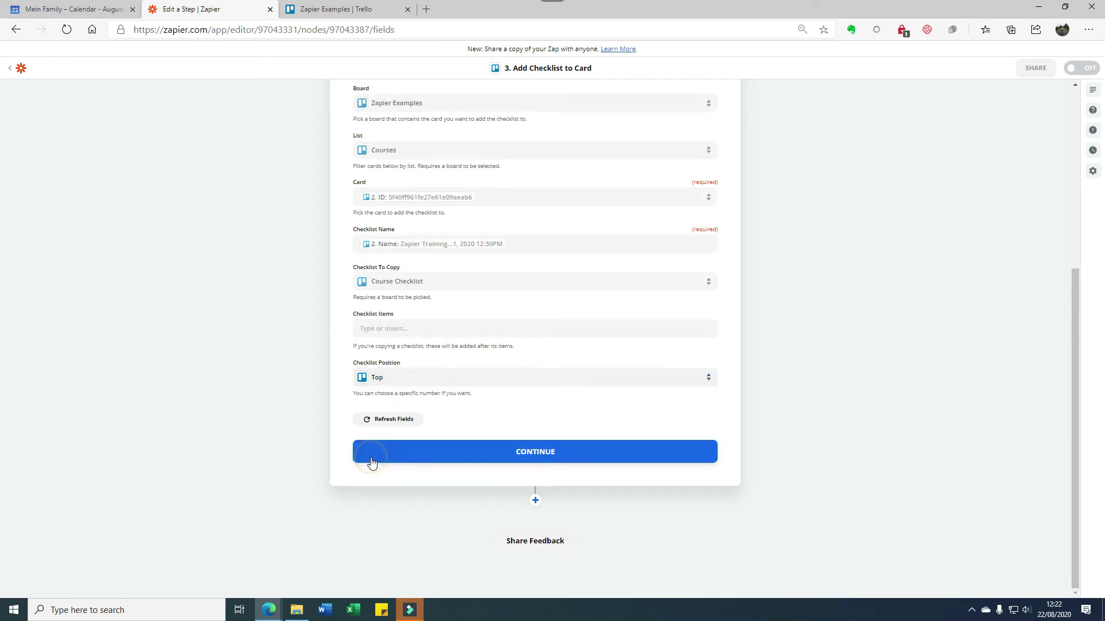
Step: Finish customizing the checklist and send a test checklist to Trello
{"action": "left_click", "coordinate": [549, 458]}
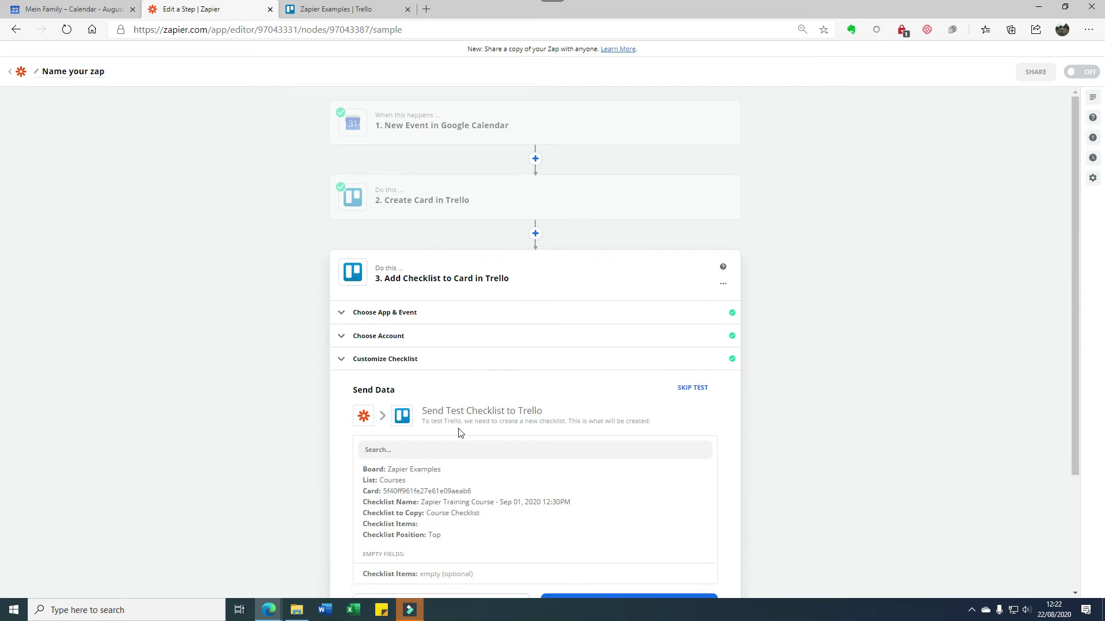
{"action": "left_click", "coordinate": [447, 452]}
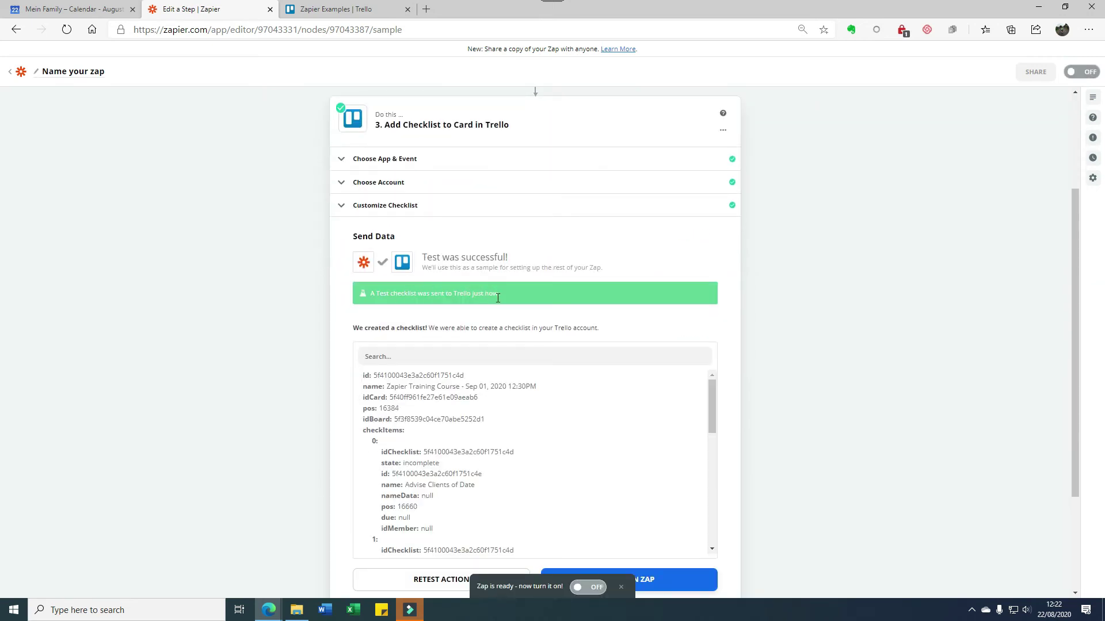
Step: Examine the copied checklist on the Zapier Training Course card in Trello, close the card, and return to the Zapier test results
{"action": "left_click", "coordinate": [310, 12]}
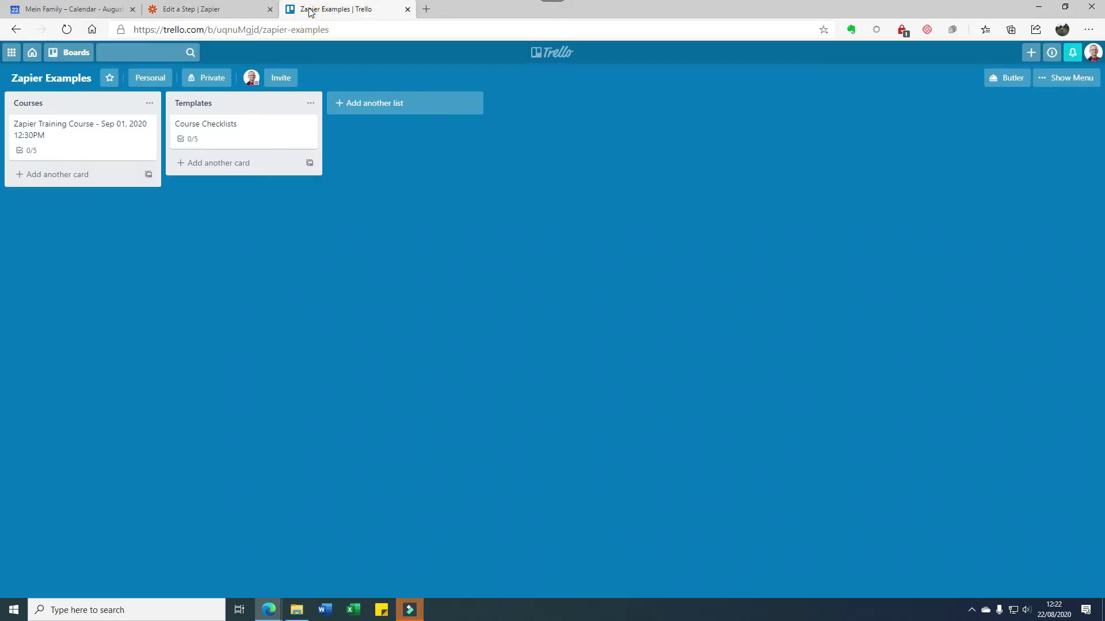
{"action": "left_click", "coordinate": [84, 150]}
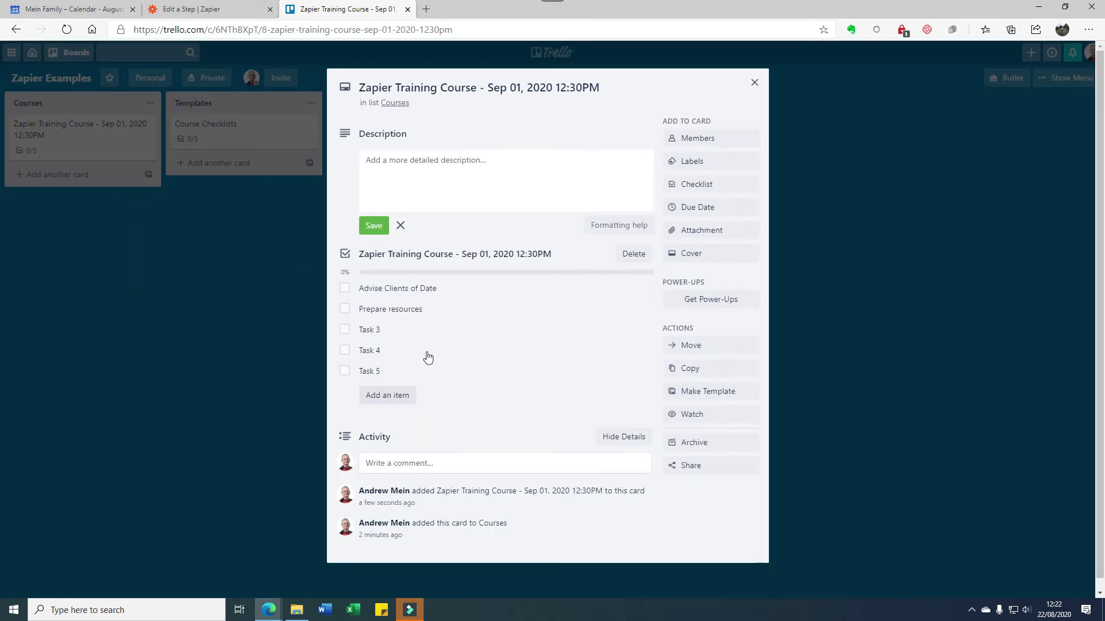
{"action": "left_click", "coordinate": [754, 84]}
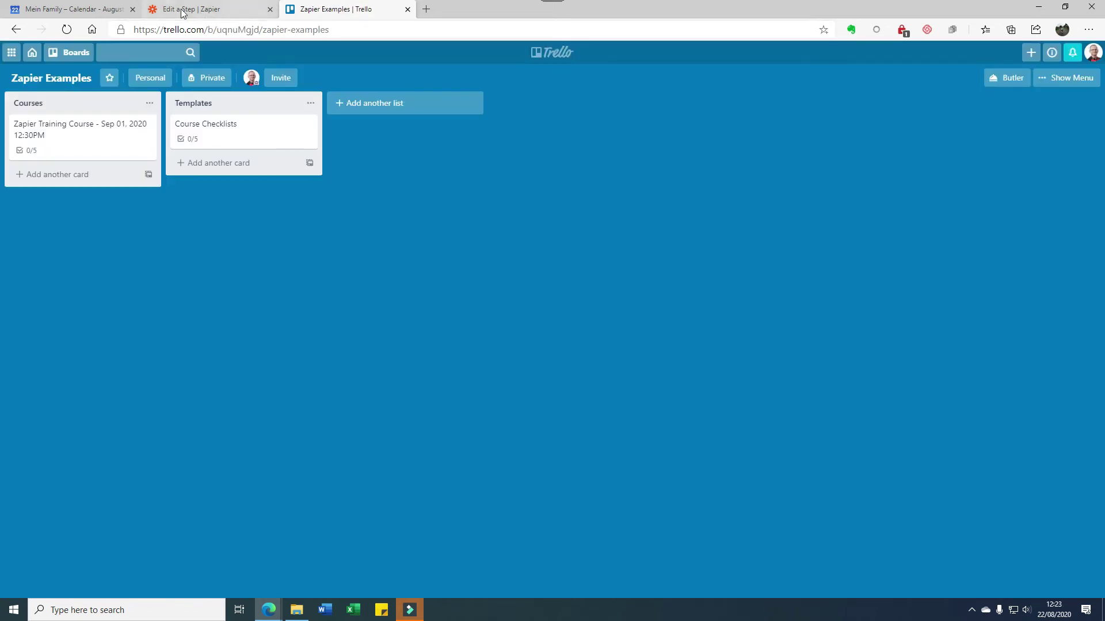
{"action": "left_click", "coordinate": [207, 9]}
{"action": "scroll", "coordinate": [534, 426], "scroll_direction": "down", "scroll_amount": 1}
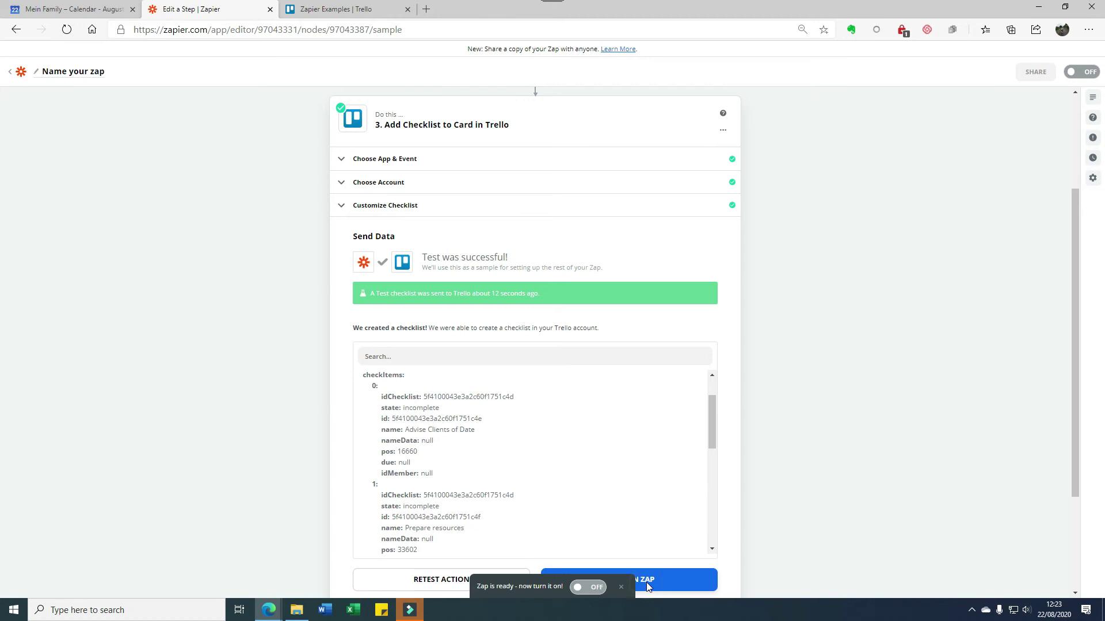
Step: Turn on the finished Zap and look through the test checklist data returned for the Add Checklist step
{"action": "left_click", "coordinate": [598, 588]}
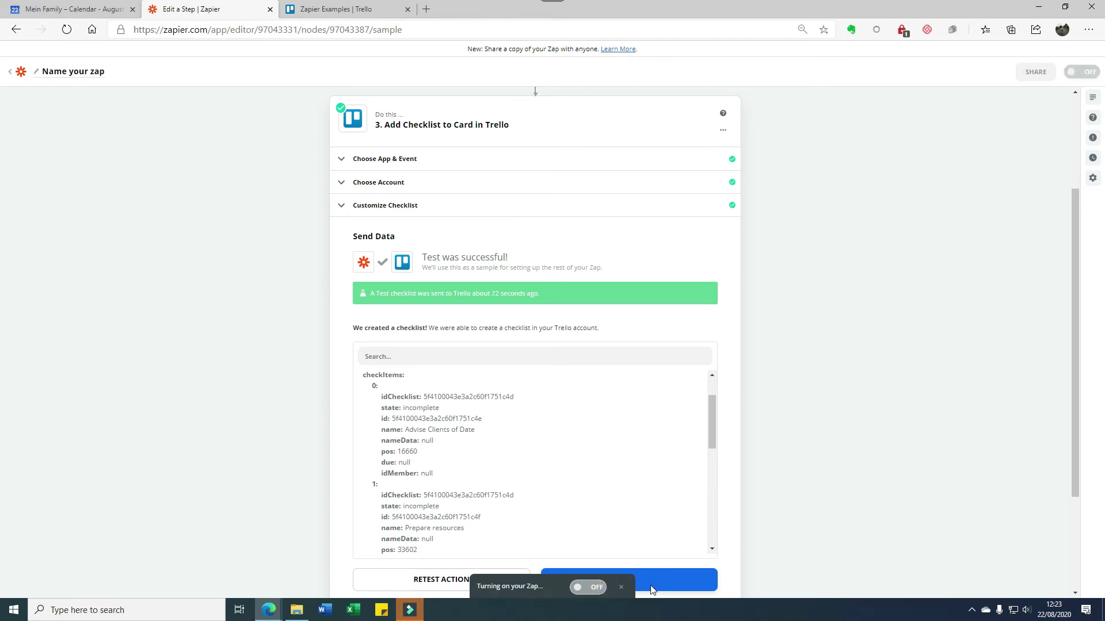
{"action": "scroll", "coordinate": [658, 459], "scroll_direction": "down", "scroll_amount": 3}
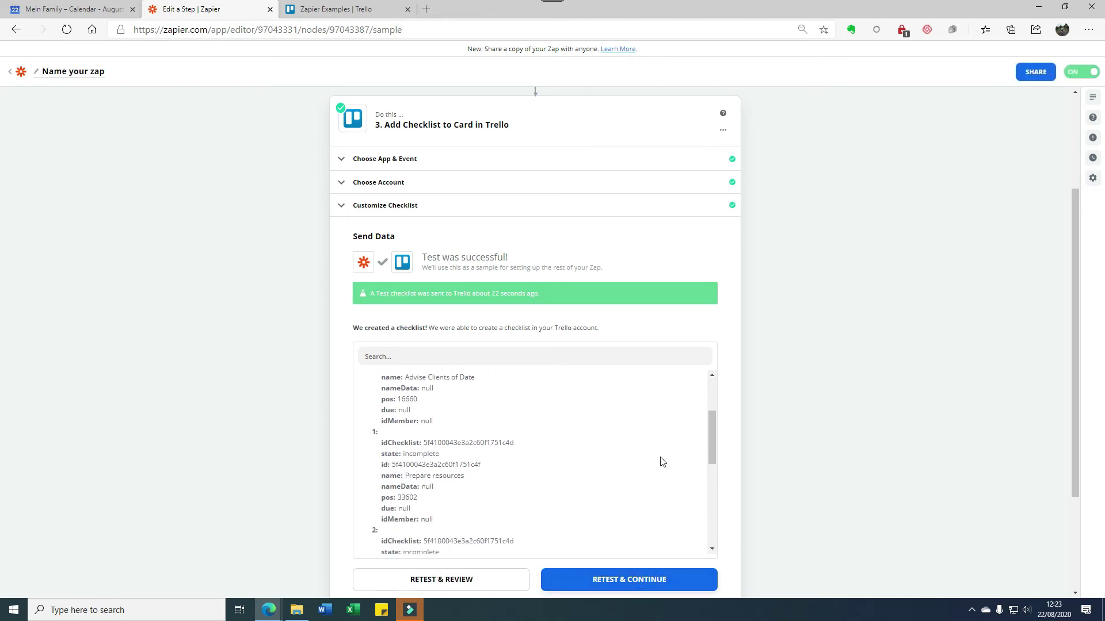
{"action": "scroll", "coordinate": [818, 322], "scroll_direction": "down", "scroll_amount": 3}
{"action": "scroll", "coordinate": [819, 319], "scroll_direction": "up", "scroll_amount": 5}
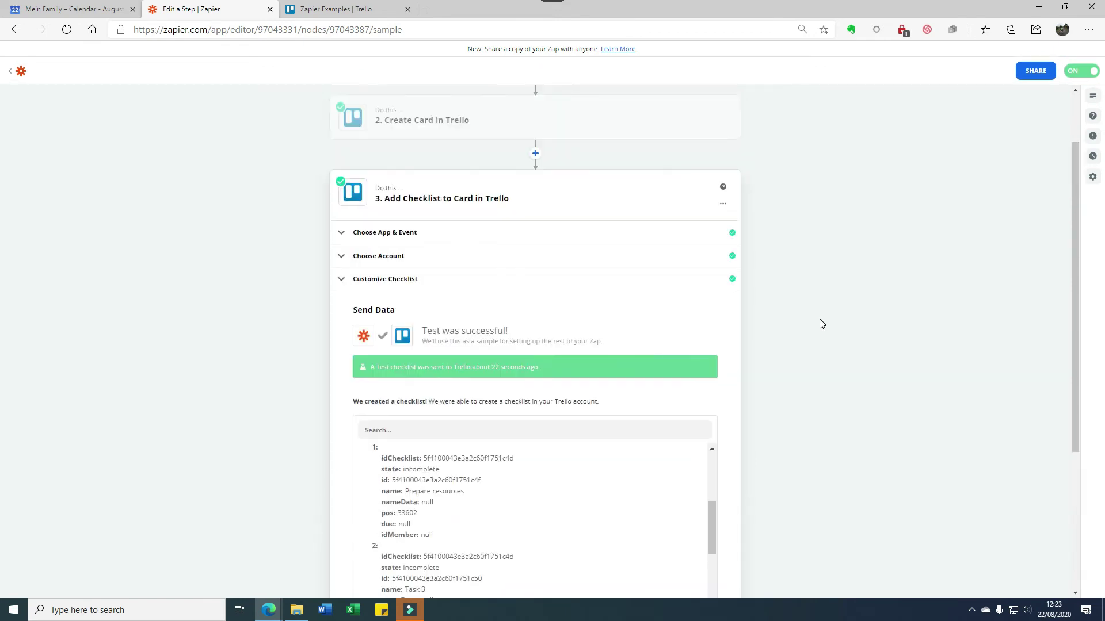
Step: Switch to Google Calendar and save a Trello Training event on Wednesday, 2 September at 1:00pm in the Course Dates calendar
{"action": "left_click", "coordinate": [50, 10]}
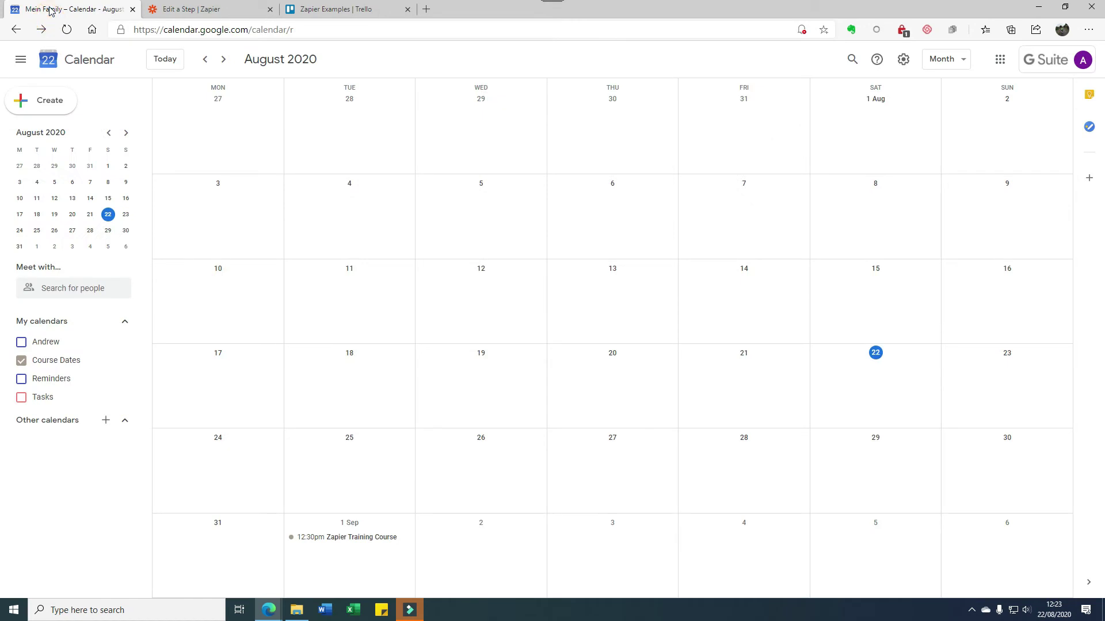
{"action": "left_click", "coordinate": [461, 543]}
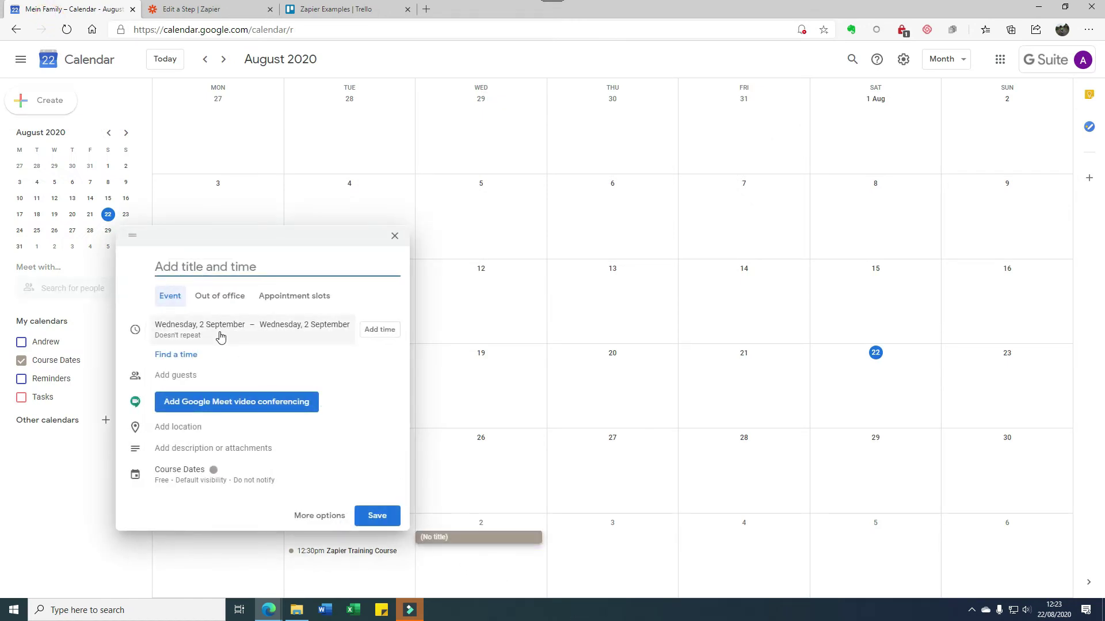
{"action": "type", "text": "Trello Training"}
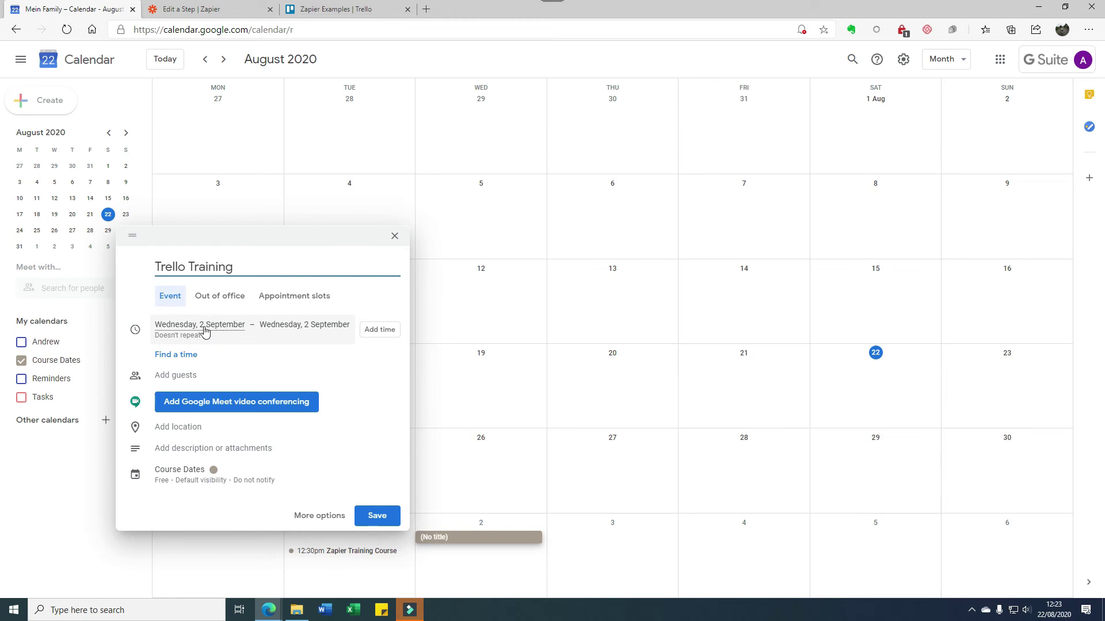
{"action": "left_click", "coordinate": [372, 335]}
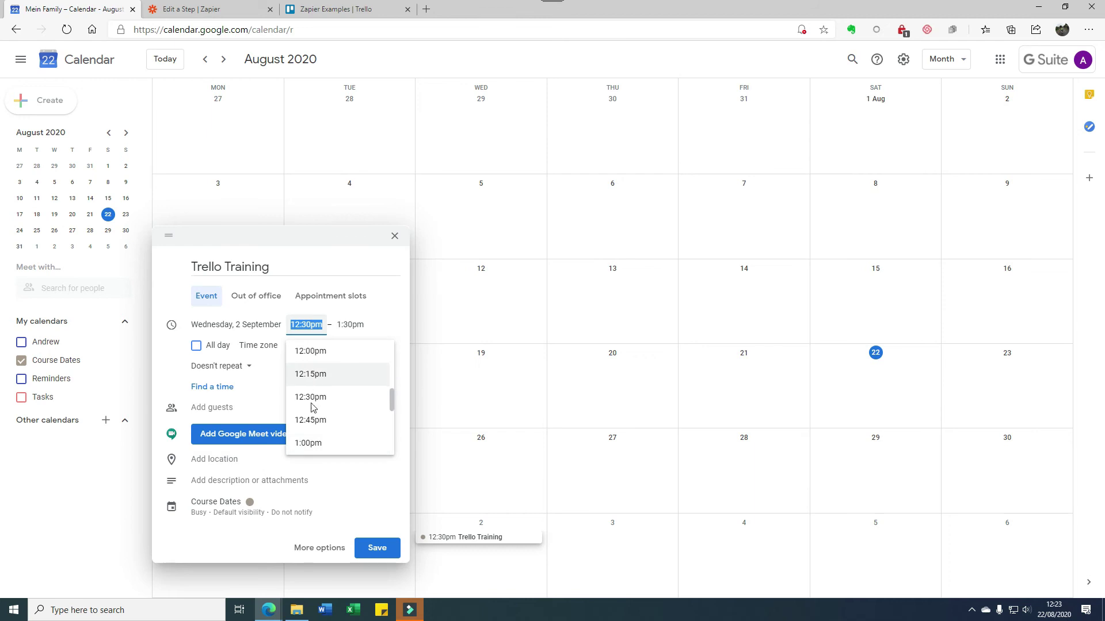
{"action": "left_click", "coordinate": [305, 441]}
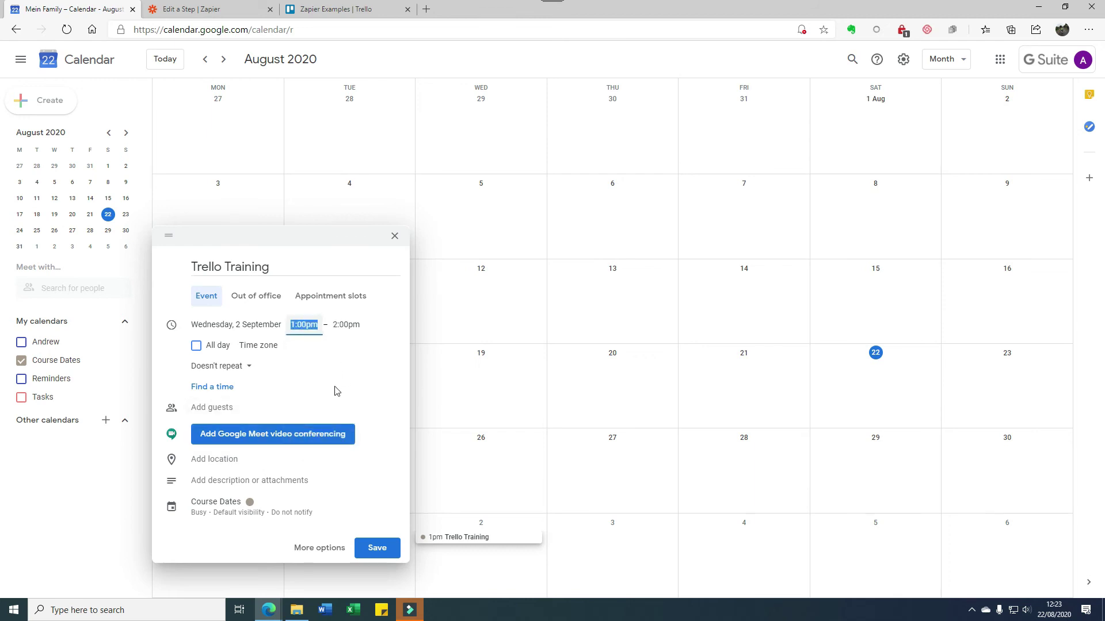
{"action": "left_click", "coordinate": [377, 549]}
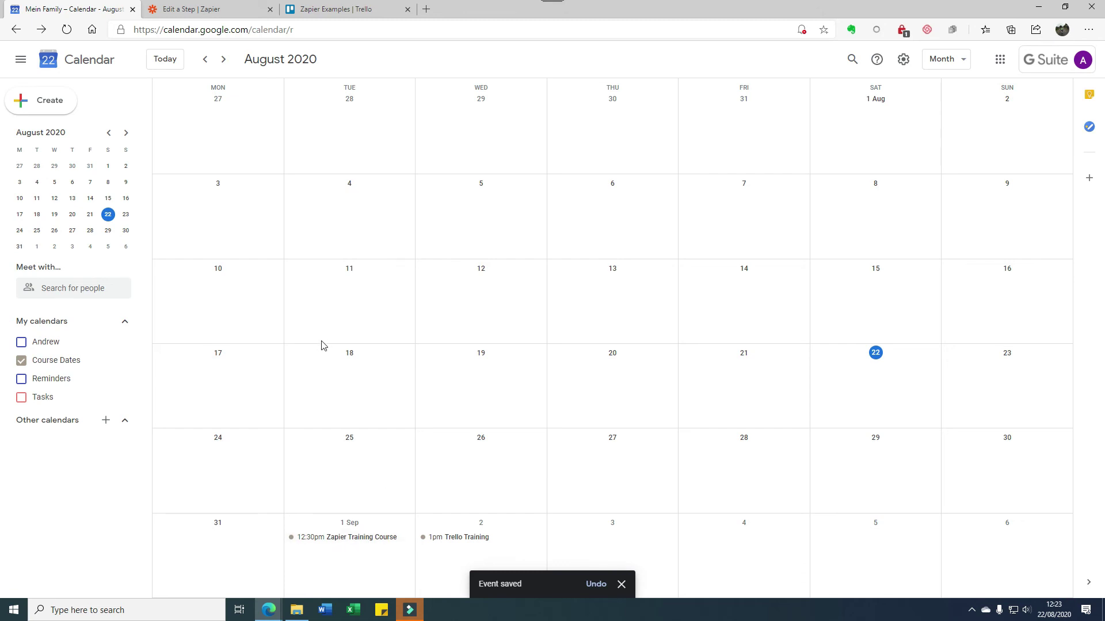
Step: Switch to the Zapier Examples board in Trello and open the Trello Training card in Courses to check its checklist
{"action": "left_click", "coordinate": [323, 9]}
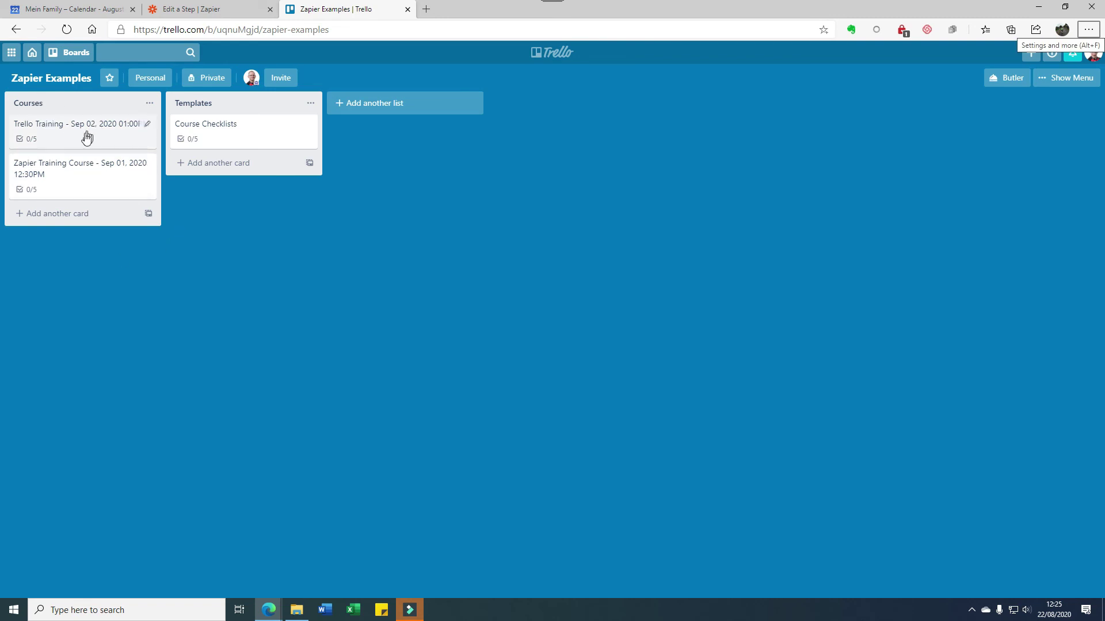
{"action": "left_click", "coordinate": [46, 138]}
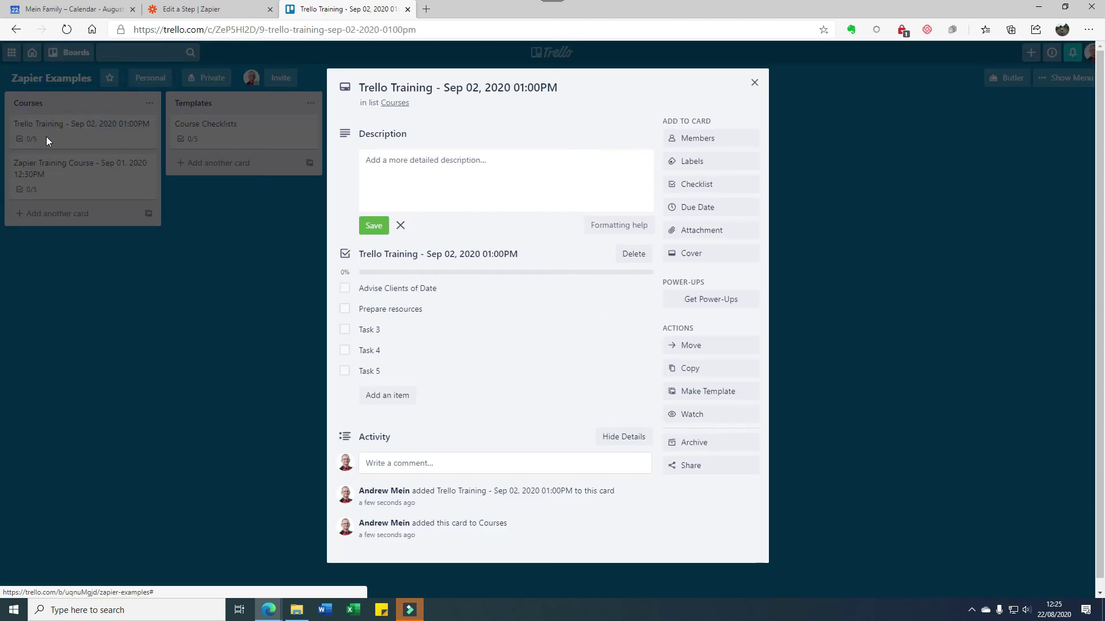